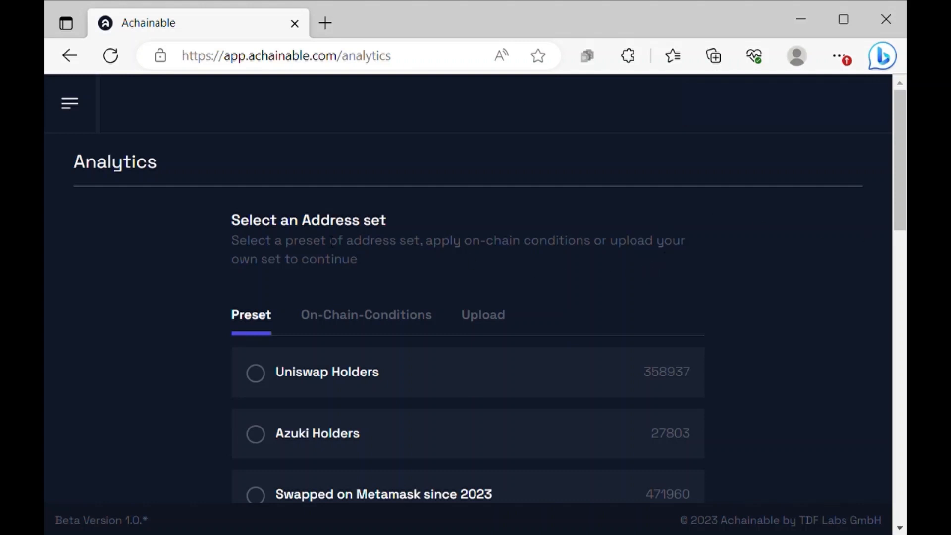
Open the Labels page and browse the predefined label collection.
left_click(78, 102)
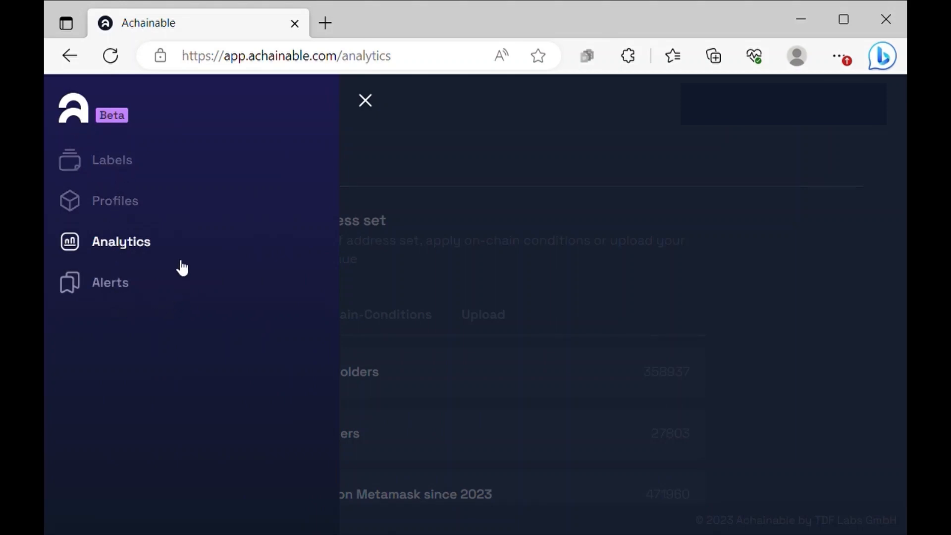
left_click(128, 162)
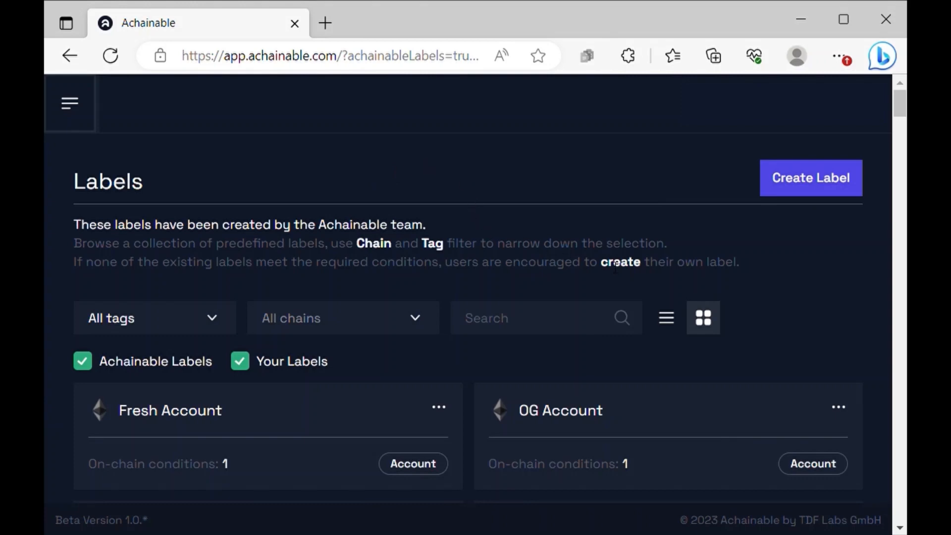
scroll(614, 267, "down", 5)
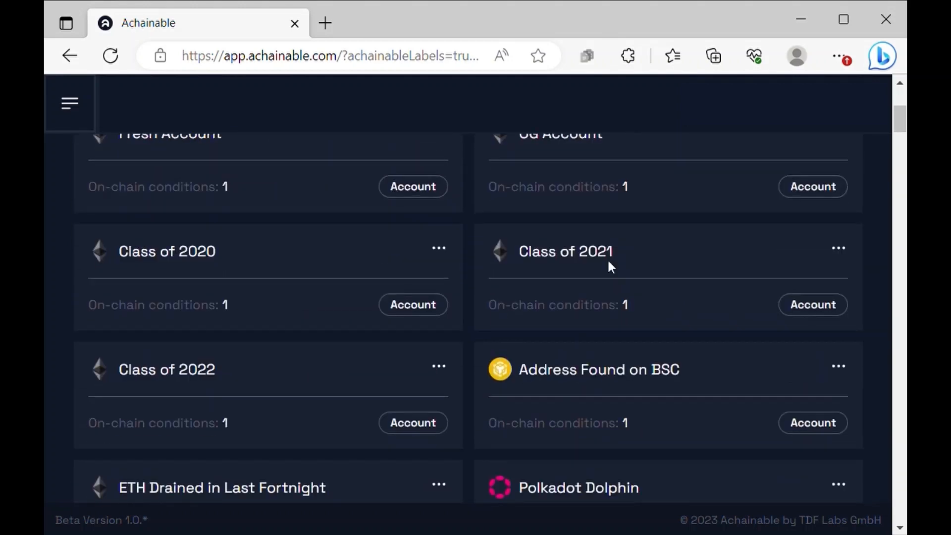
scroll(595, 266, "up", 1)
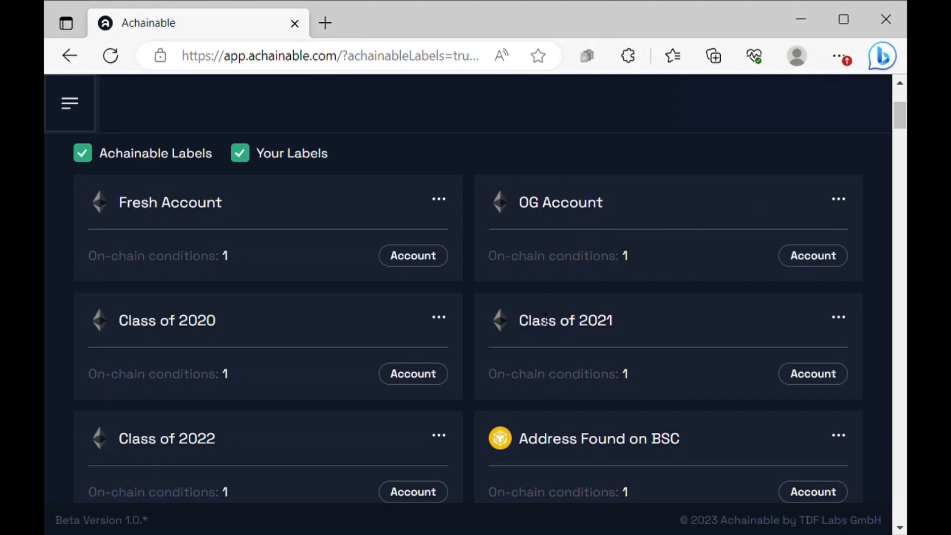
Open the Profiles page and look through the list of standard profiles.
left_click(69, 103)
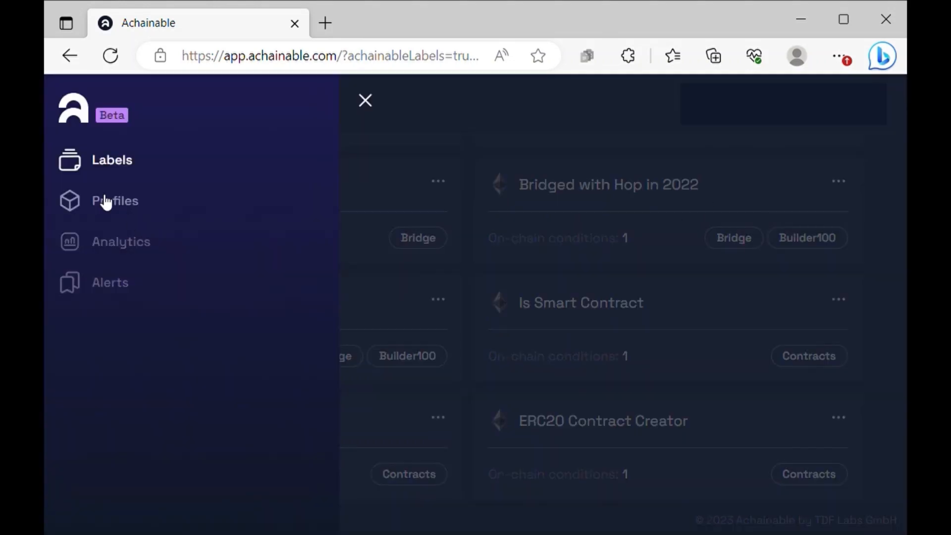
left_click(106, 202)
scroll(414, 233, "down", 4)
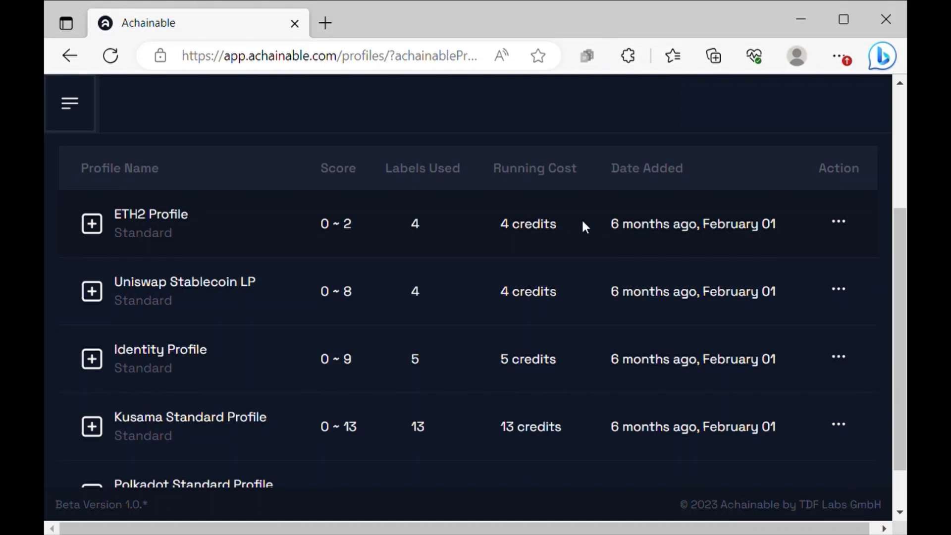
scroll(542, 254, "down", 2)
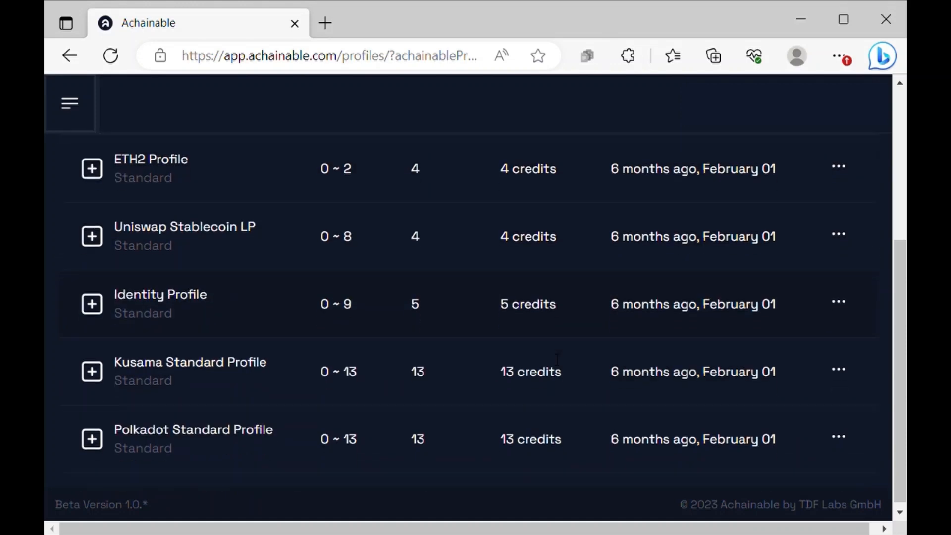
Return to Analytics and start a new address set from the ERC20 Account on-chain condition.
left_click(73, 117)
left_click(247, 240)
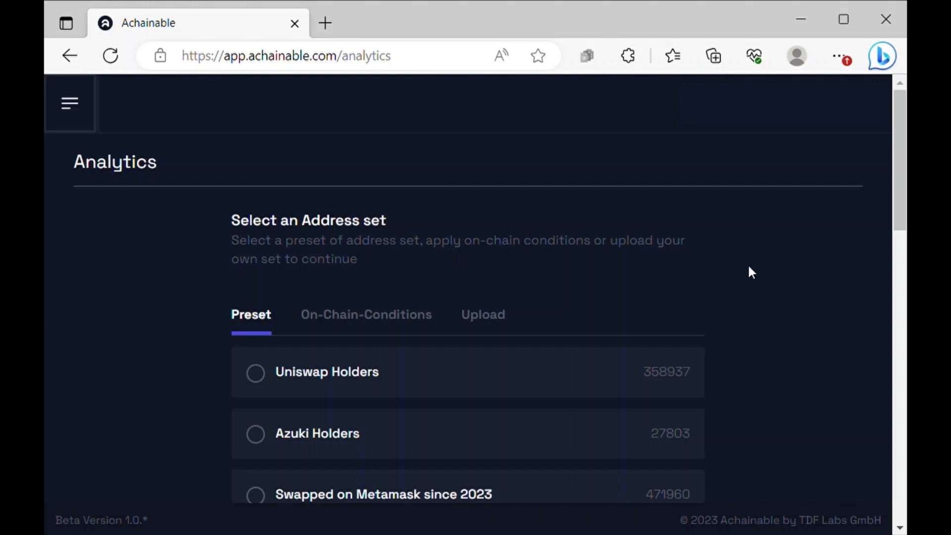
scroll(748, 268, "down", 1)
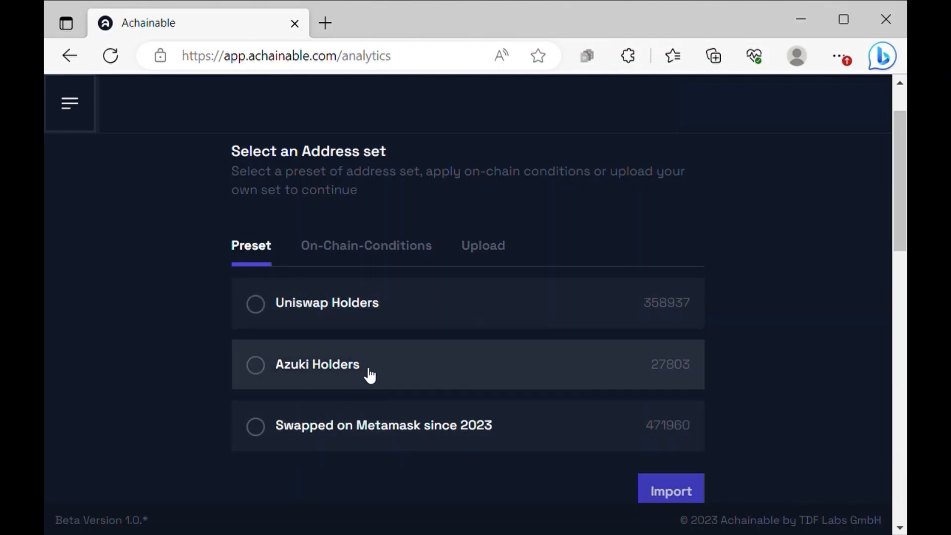
left_click(366, 245)
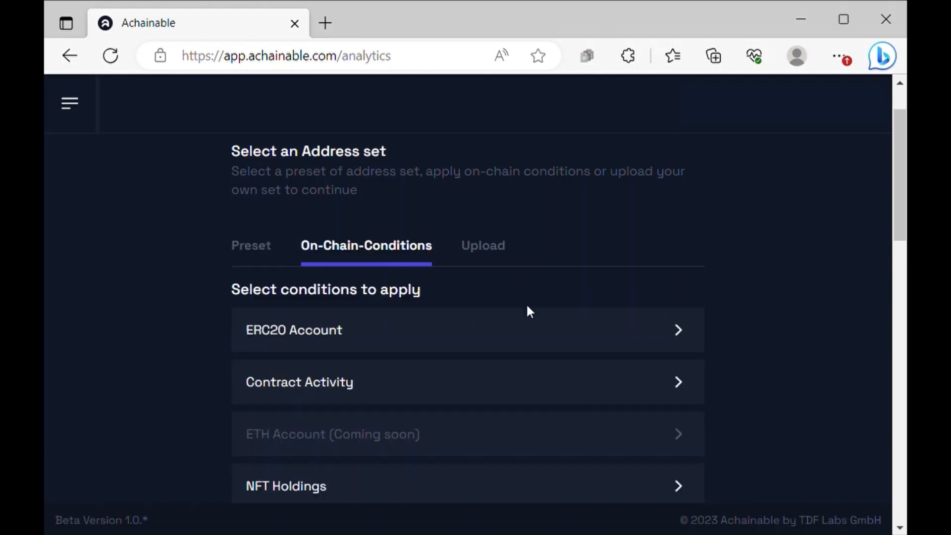
left_click(539, 334)
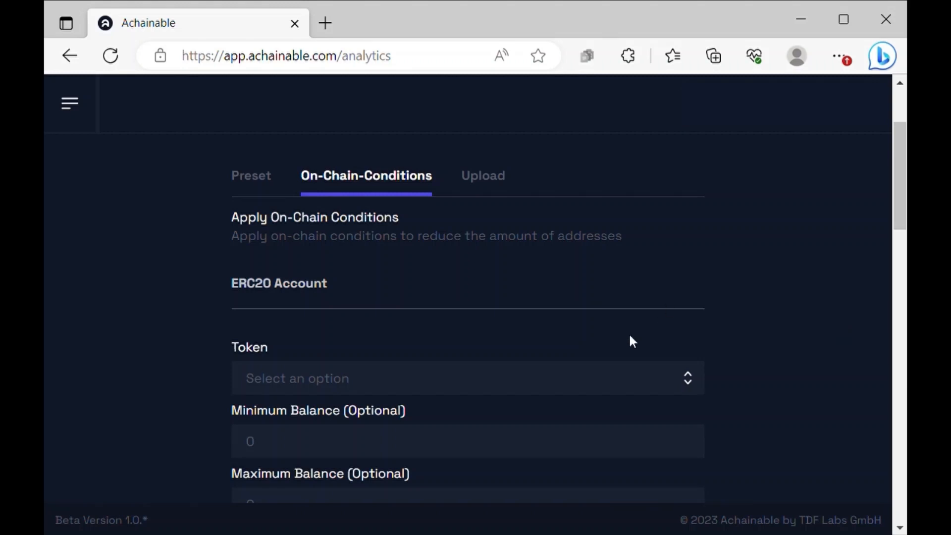
Search the token list for "uni" and choose Uniswap as the ERC20 Account token.
left_click(582, 386)
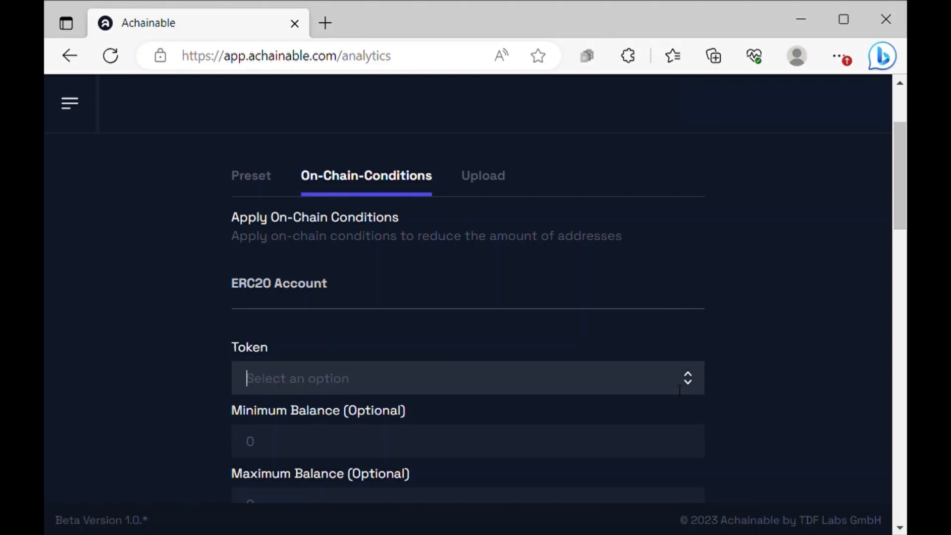
left_click(688, 378)
scroll(853, 241, "down", 3)
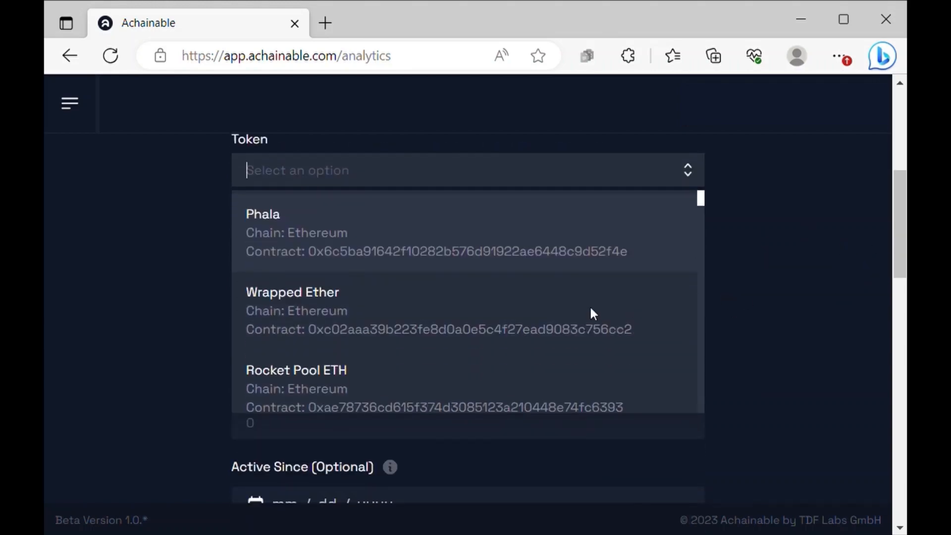
scroll(594, 313, "down", 10)
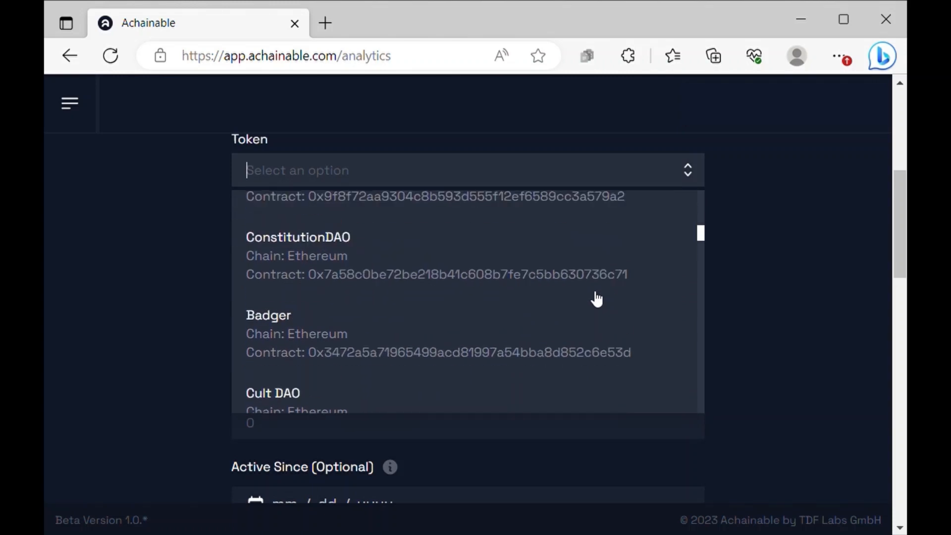
scroll(596, 299, "down", 3)
scroll(569, 314, "down", 1)
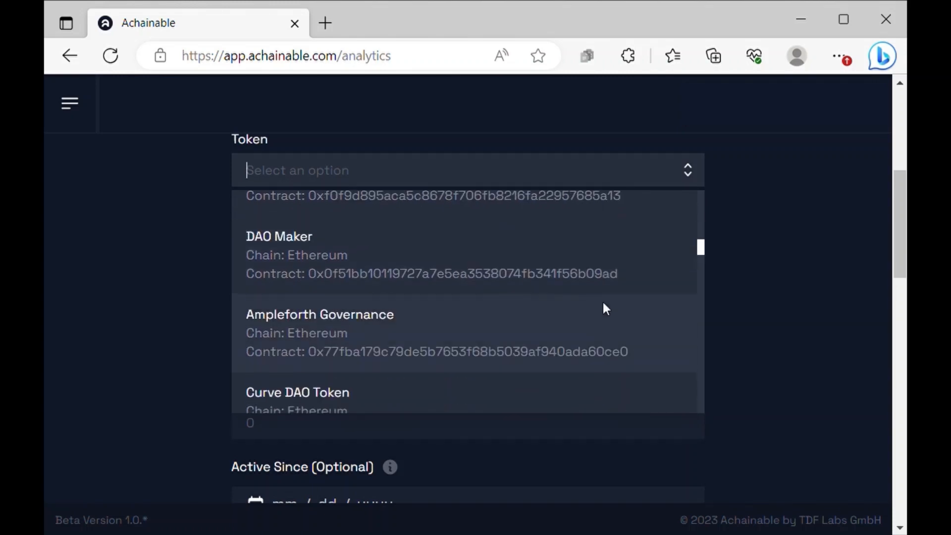
scroll(556, 333, "down", 2)
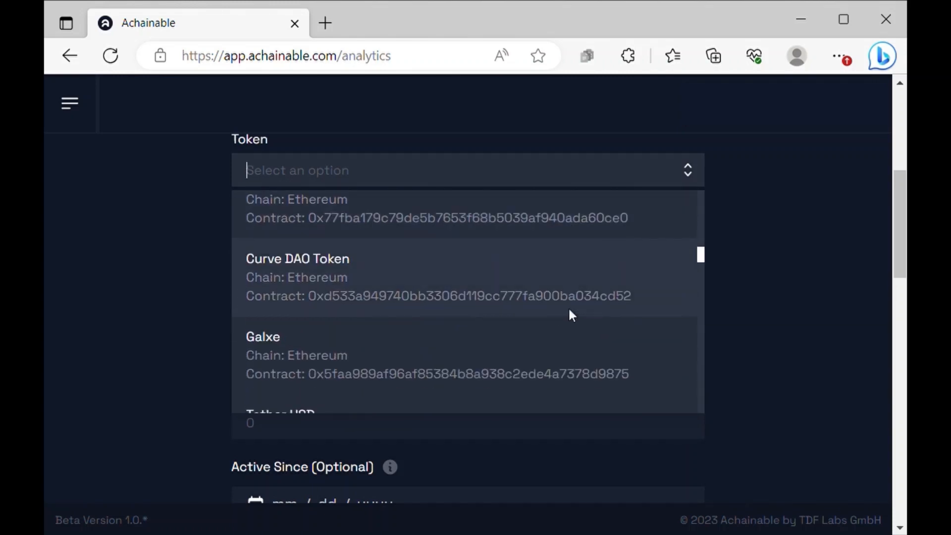
scroll(569, 315, "down", 8)
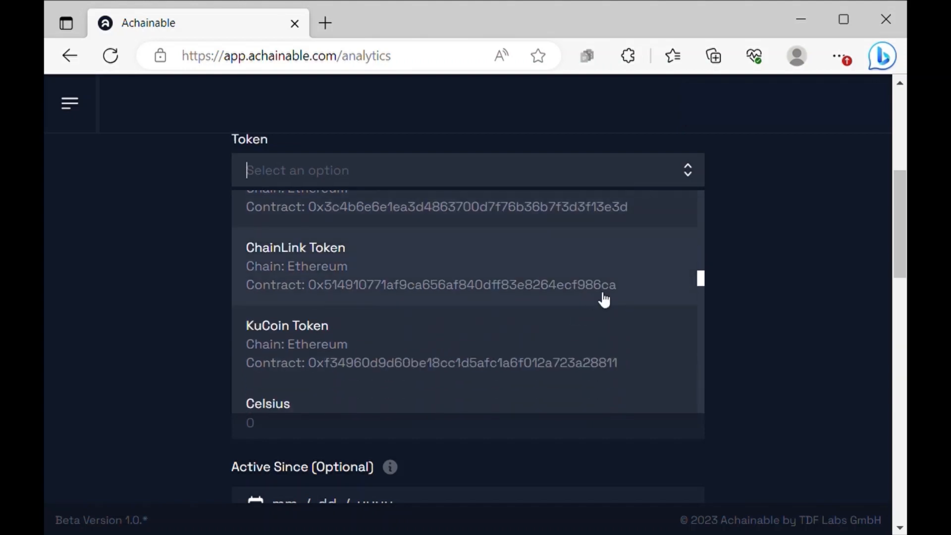
scroll(606, 297, "down", 6)
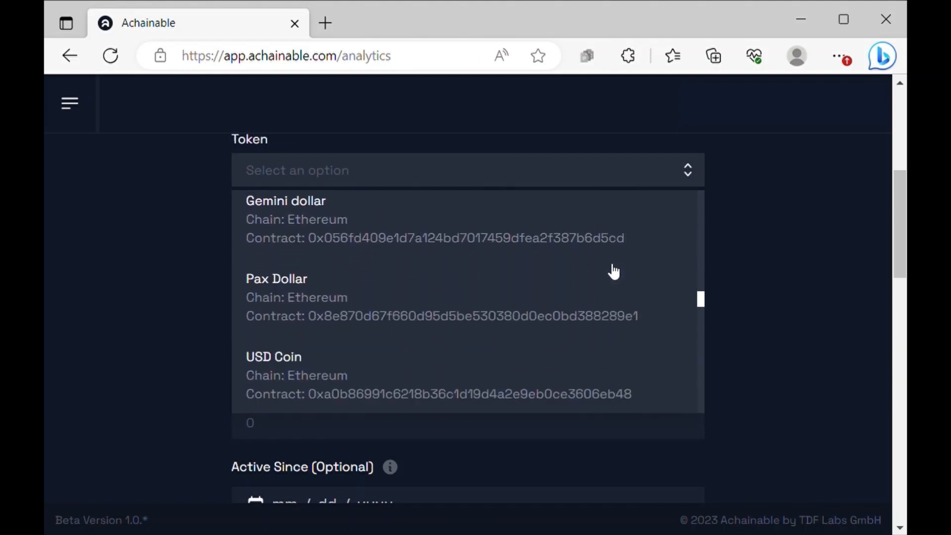
scroll(613, 271, "down", 2)
type("uni")
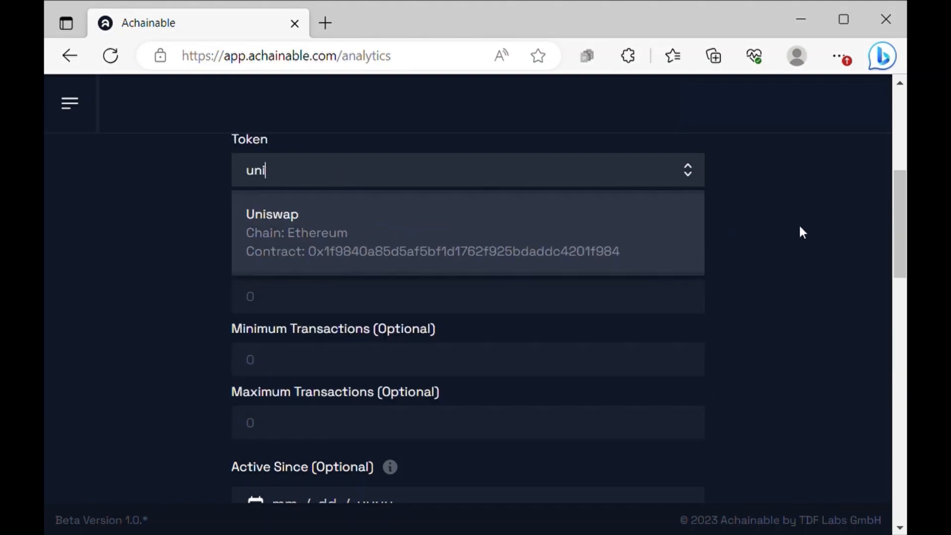
left_click(589, 250)
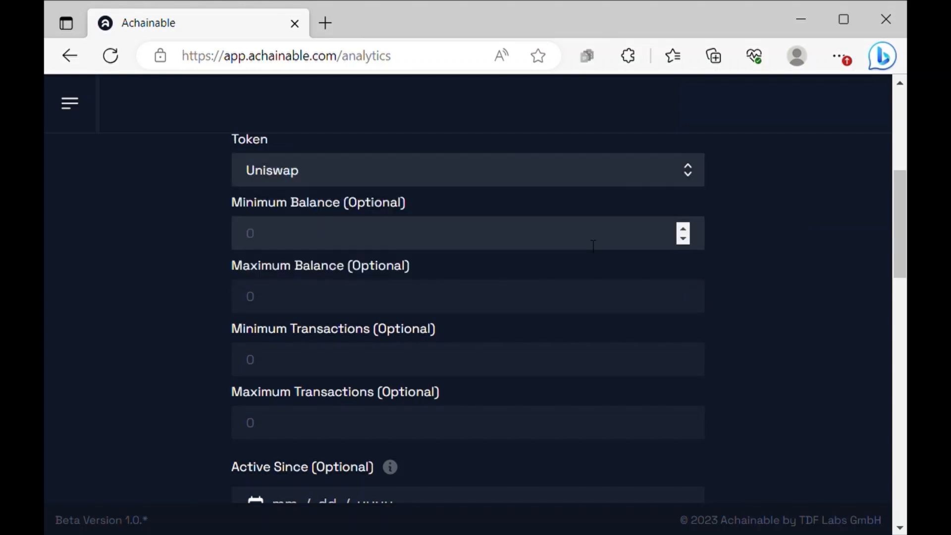
Set the Uniswap condition's minimum balance to 1 and apply it to generate the address set.
left_click(590, 237)
type("1")
left_click(869, 270)
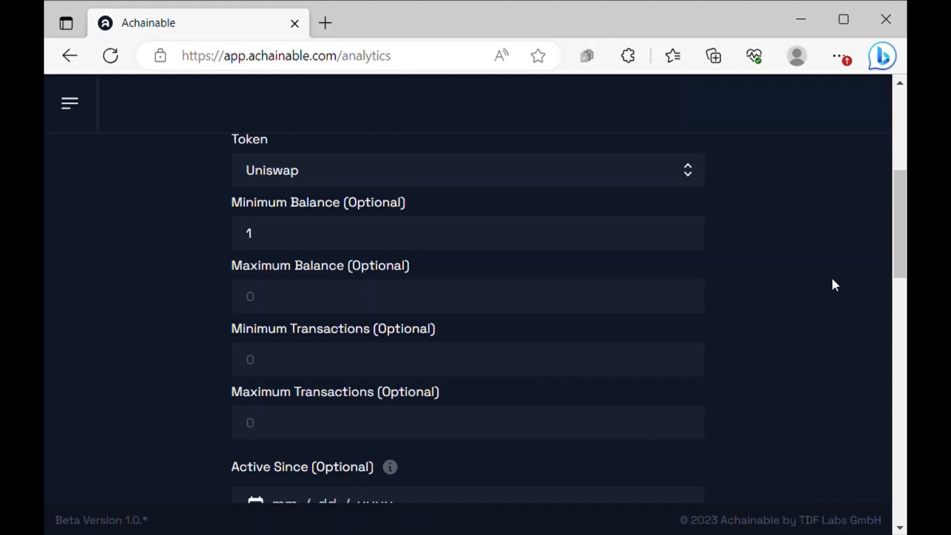
scroll(834, 287, "down", 5)
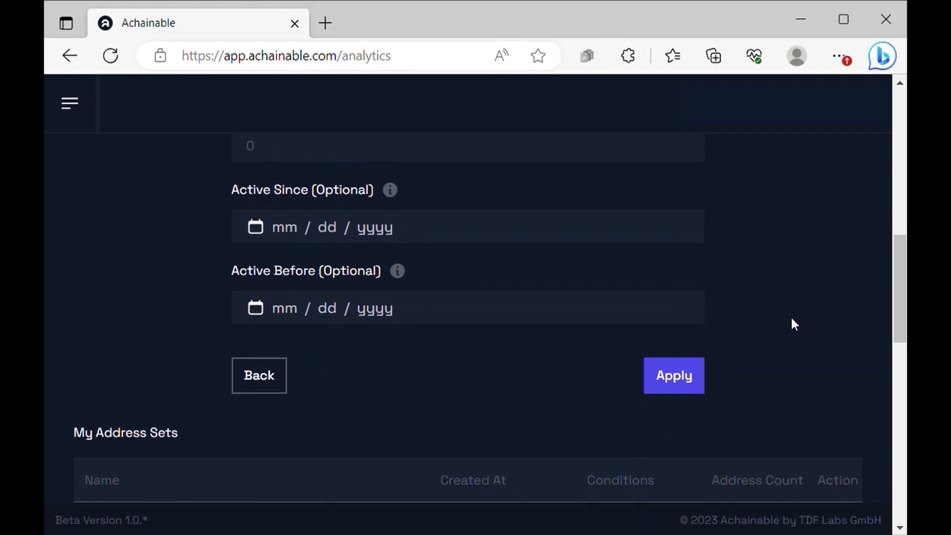
left_click(694, 390)
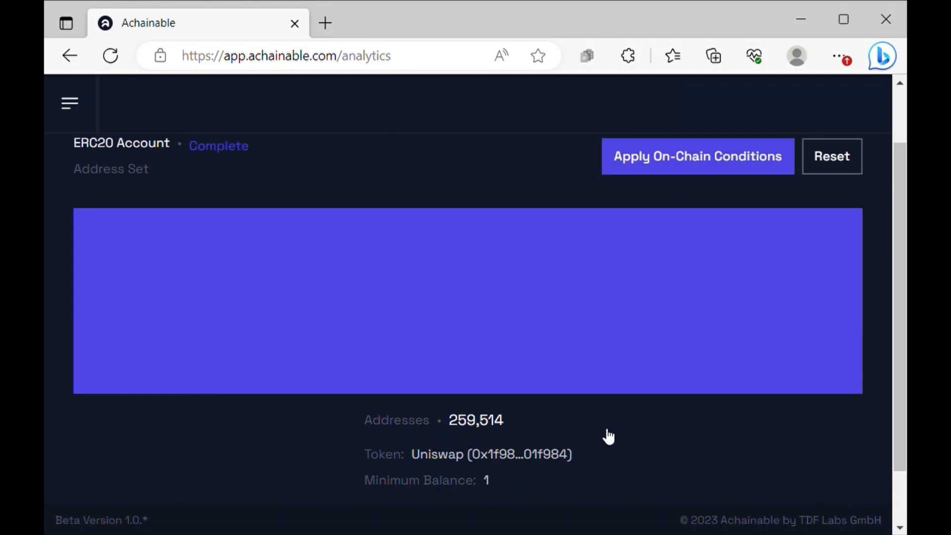
Add a further ERC20 Account condition to the Uniswap address set, with Aave Token as its token.
left_click(705, 171)
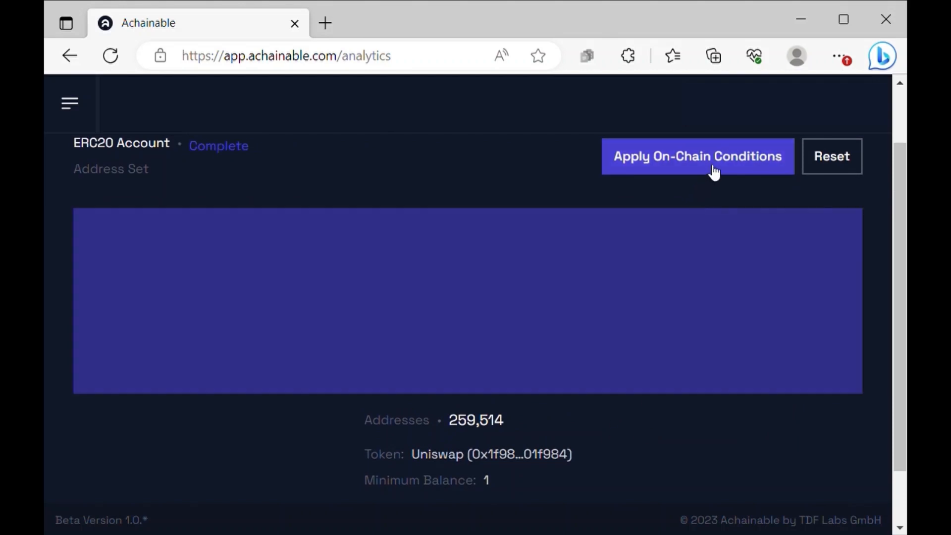
left_click(745, 161)
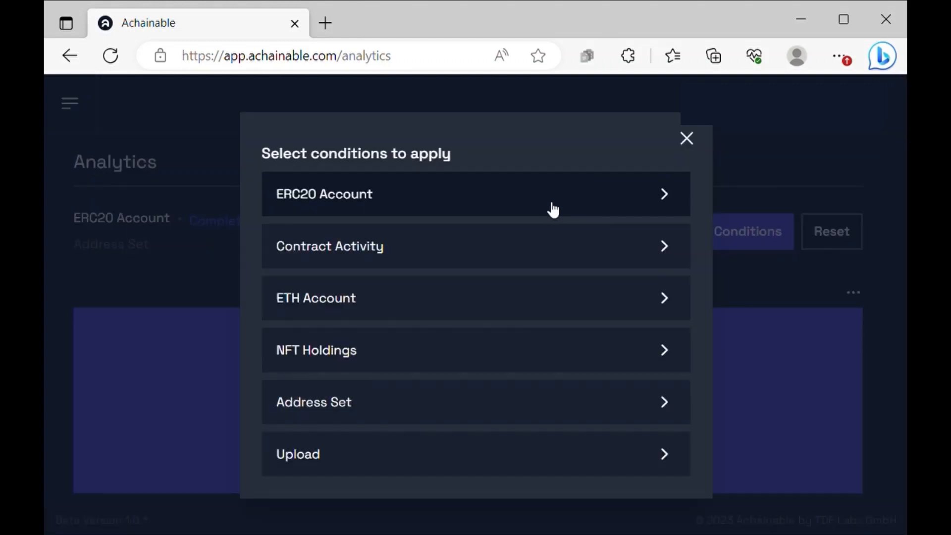
left_click(565, 205)
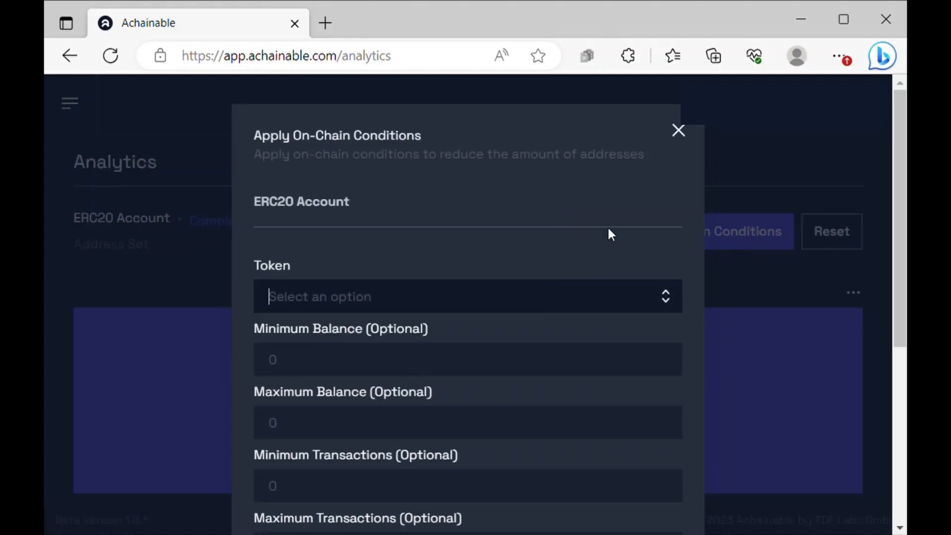
type("aav")
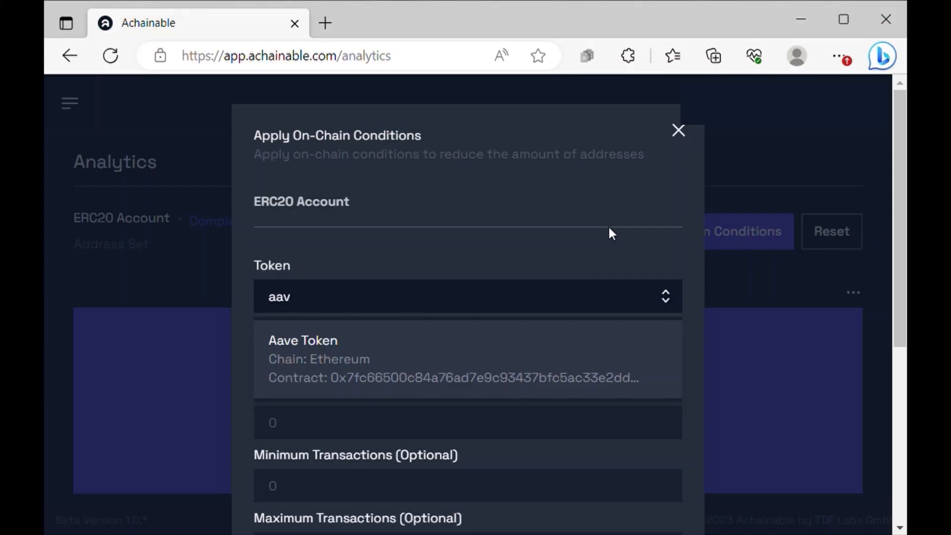
left_click(505, 356)
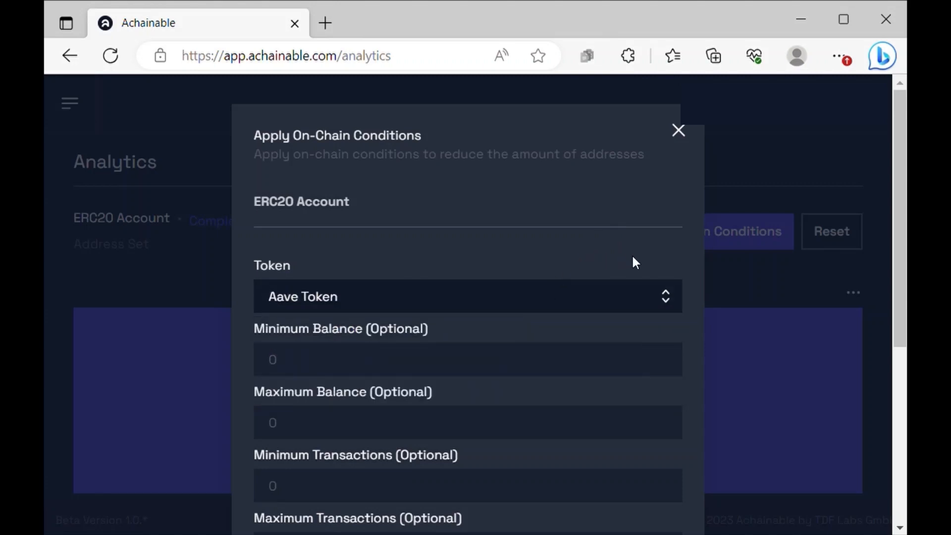
Set the Aave condition's minimum balance to 1 and apply it to the address set.
scroll(605, 270, "down", 2)
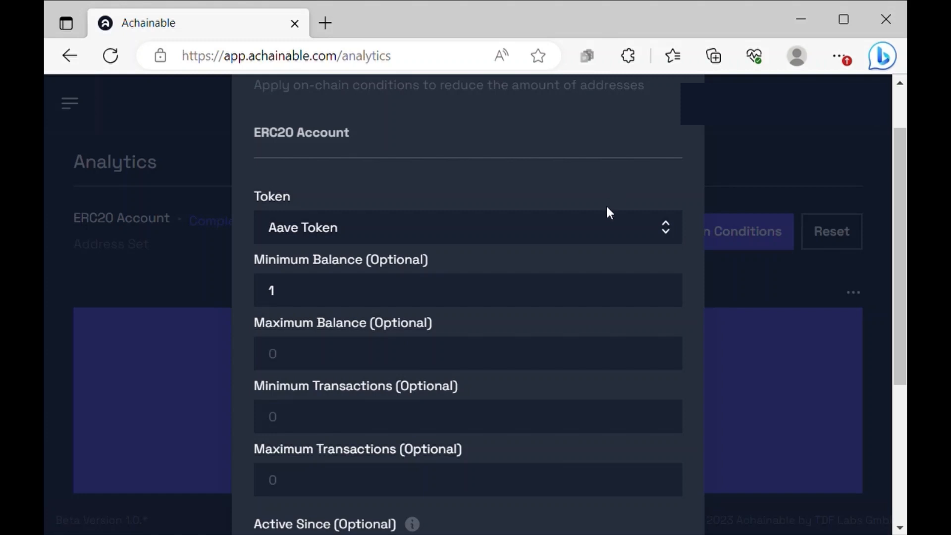
scroll(605, 273, "down", 5)
scroll(605, 276, "down", 1)
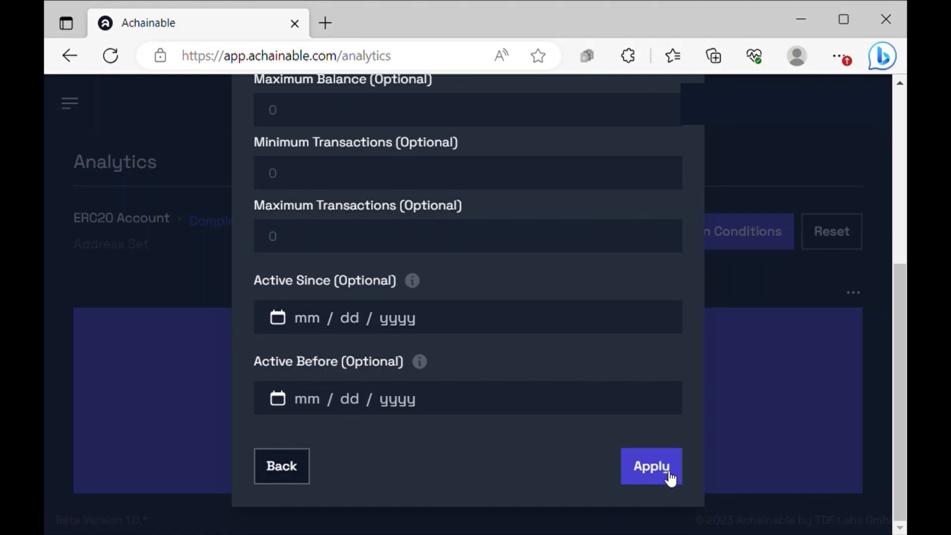
scroll(669, 478, "up", 5)
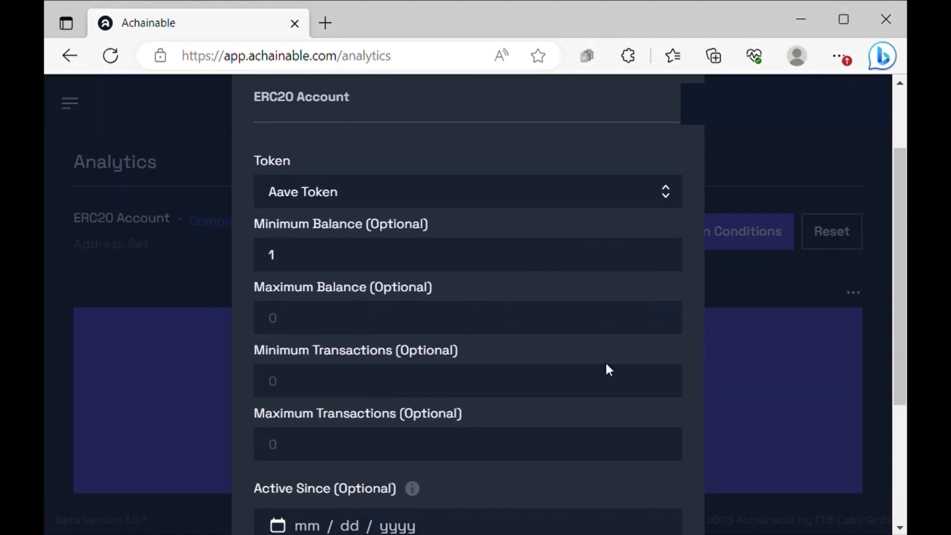
scroll(607, 369, "down", 5)
left_click(667, 471)
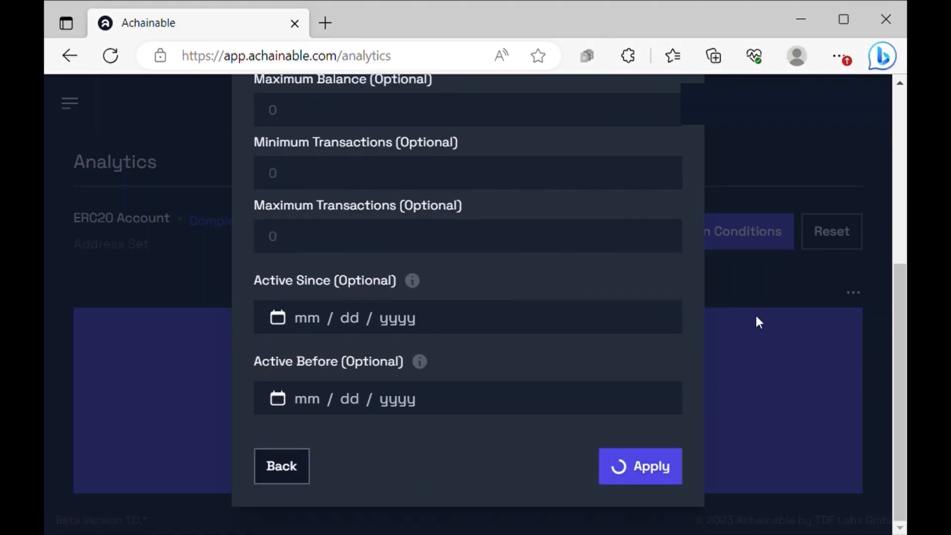
Add another ERC20 Account condition to the address set, searching for "make" and choosing Maker as its token.
scroll(765, 201, "down", 3)
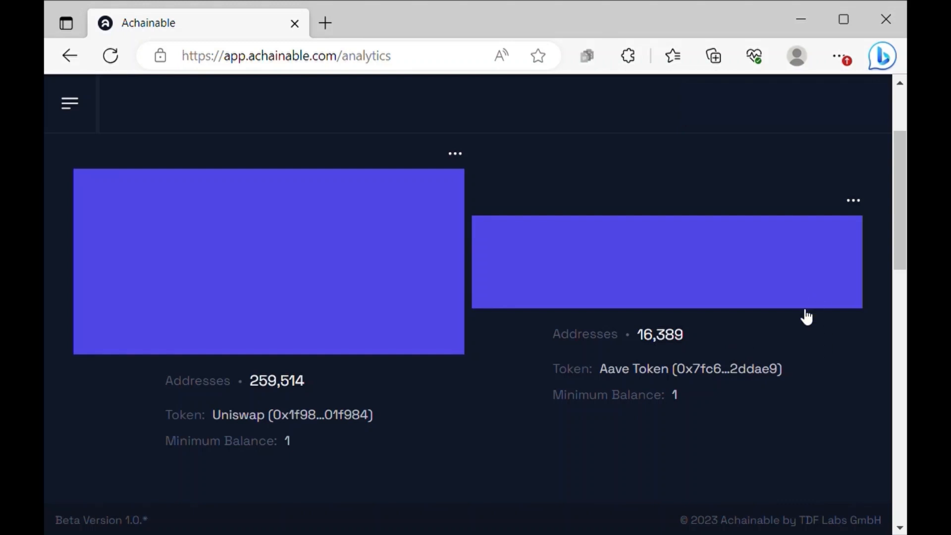
scroll(793, 360, "down", 4)
scroll(813, 272, "up", 7)
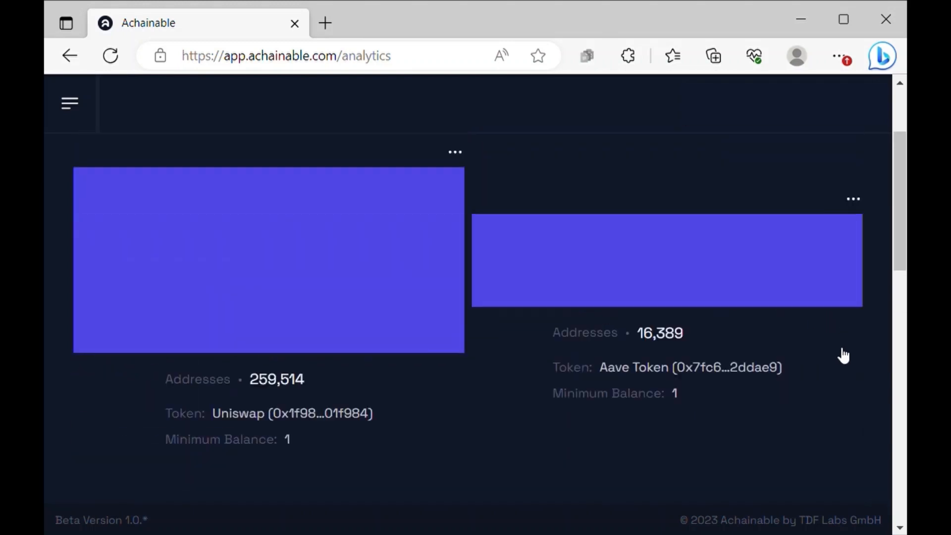
left_click(745, 230)
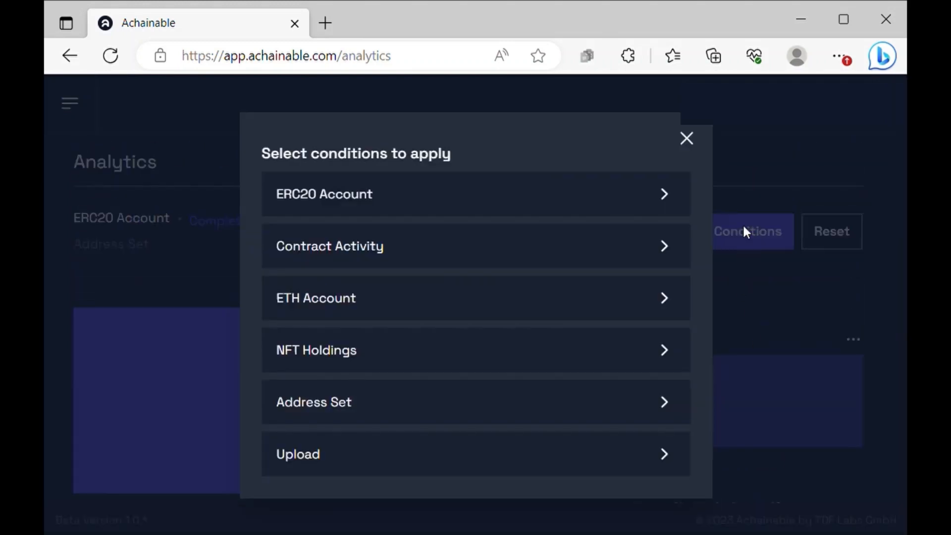
left_click(578, 202)
left_click(497, 298)
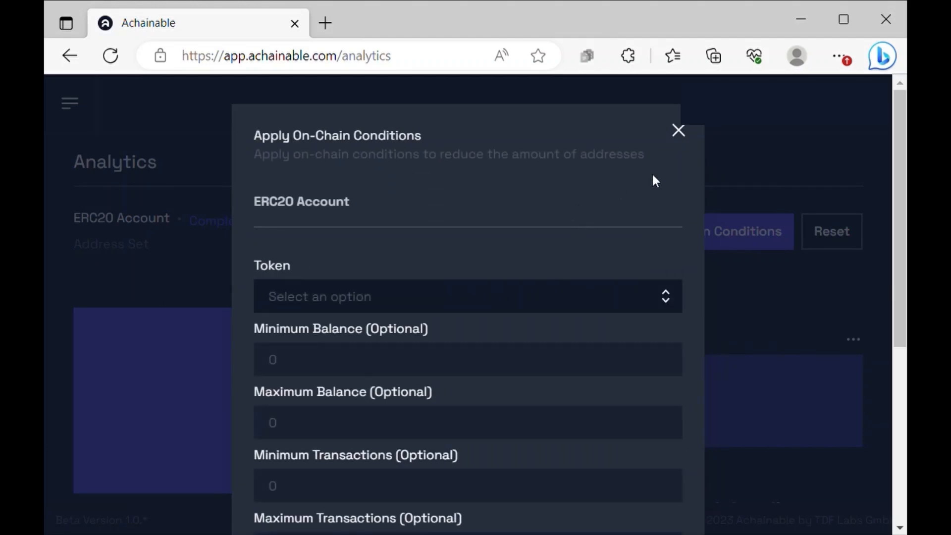
type("make")
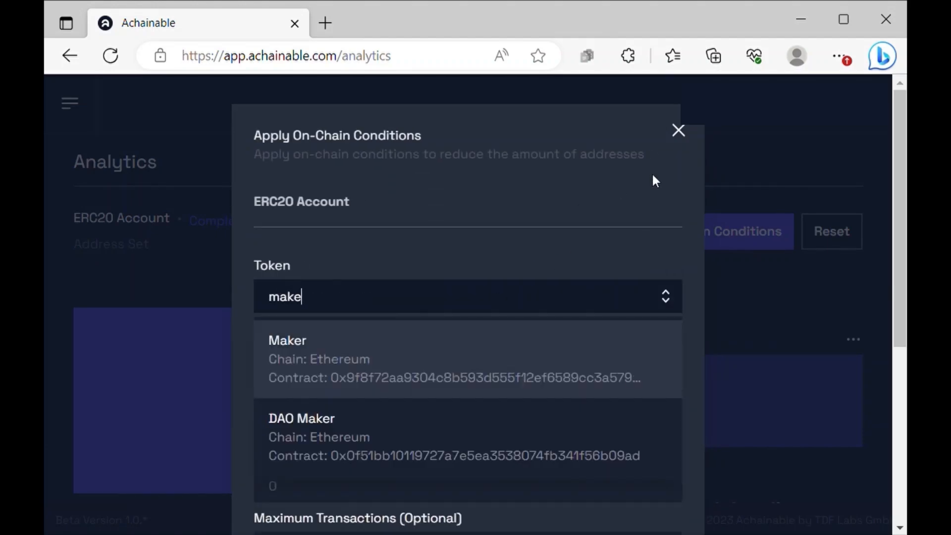
left_click(503, 344)
Set the Maker condition's minimum balance to 1 and apply it to the address set.
left_click(521, 362)
type("1")
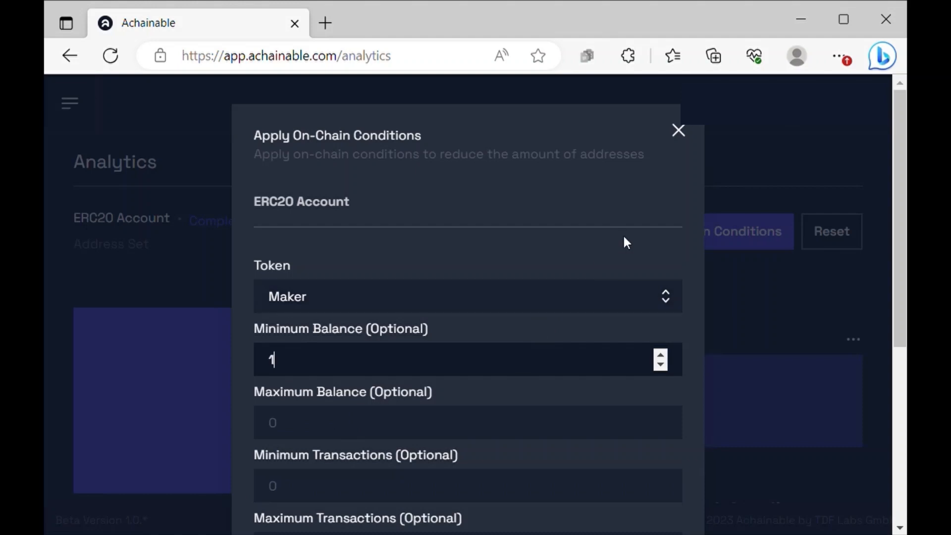
left_click(644, 225)
scroll(674, 263, "down", 5)
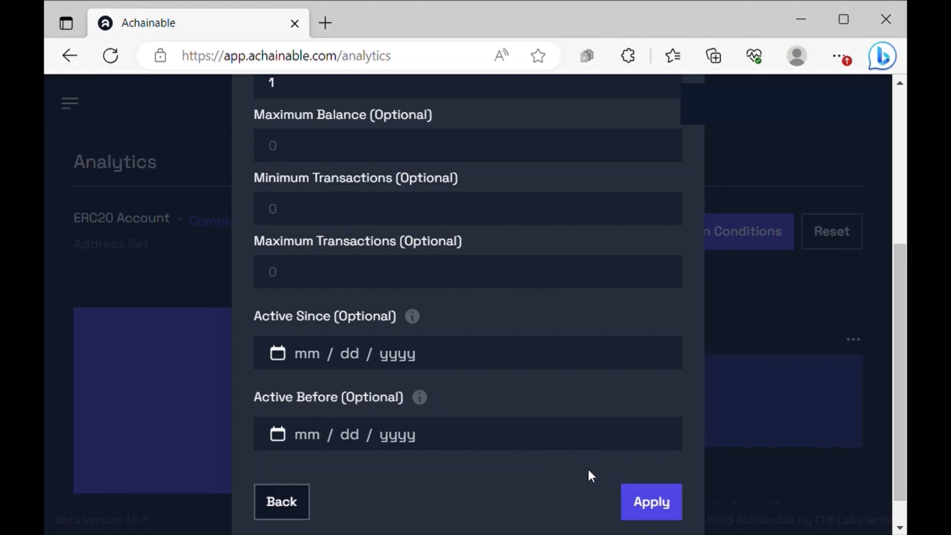
left_click(661, 508)
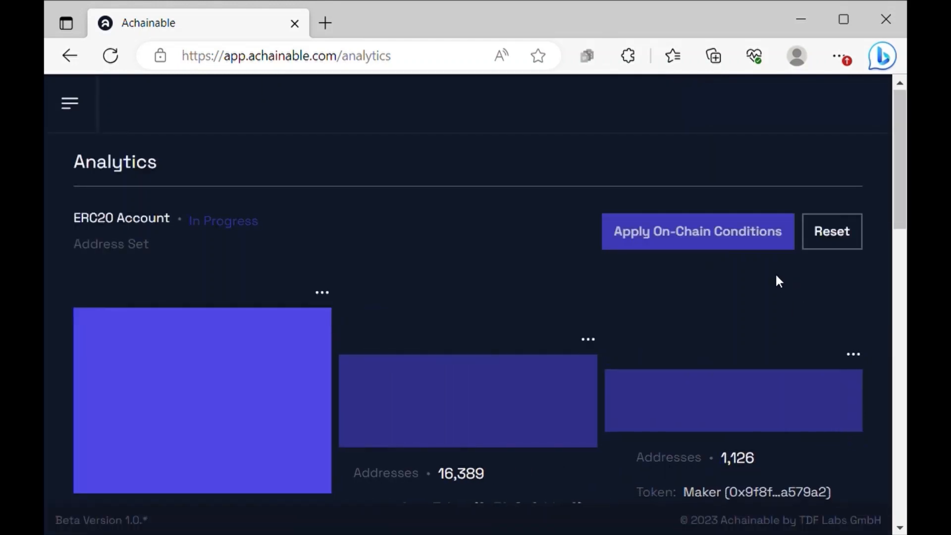
Add a fourth ERC20 Account condition to the address set, with SAND as its token.
left_click(737, 237)
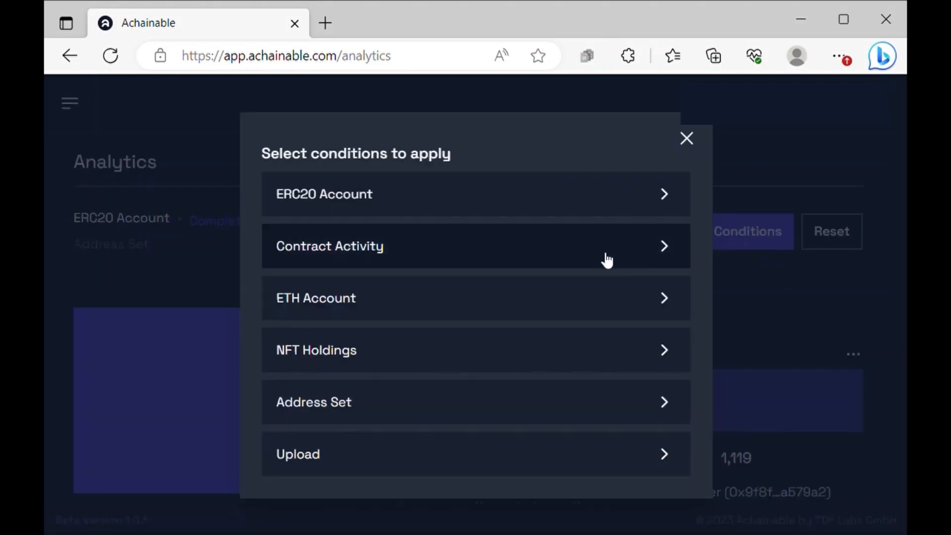
left_click(548, 205)
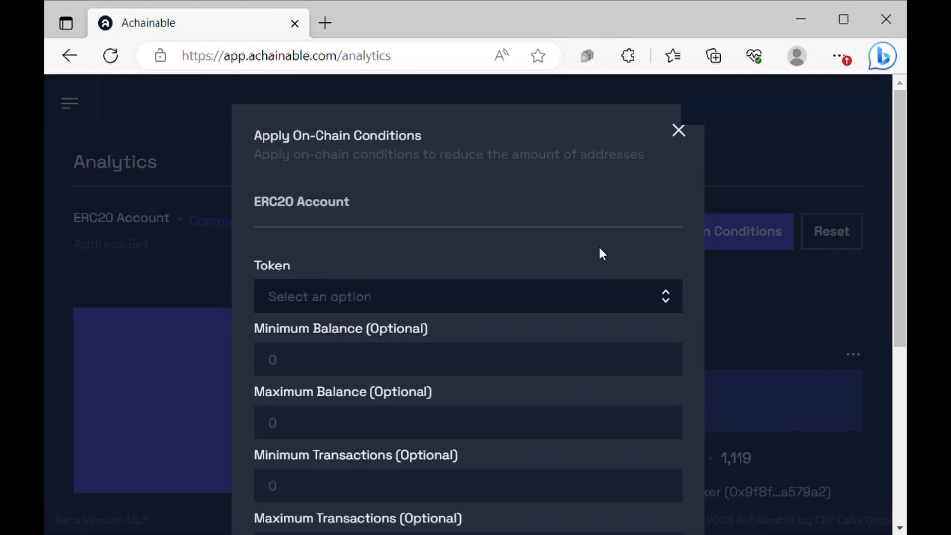
type("sa")
left_click(525, 366)
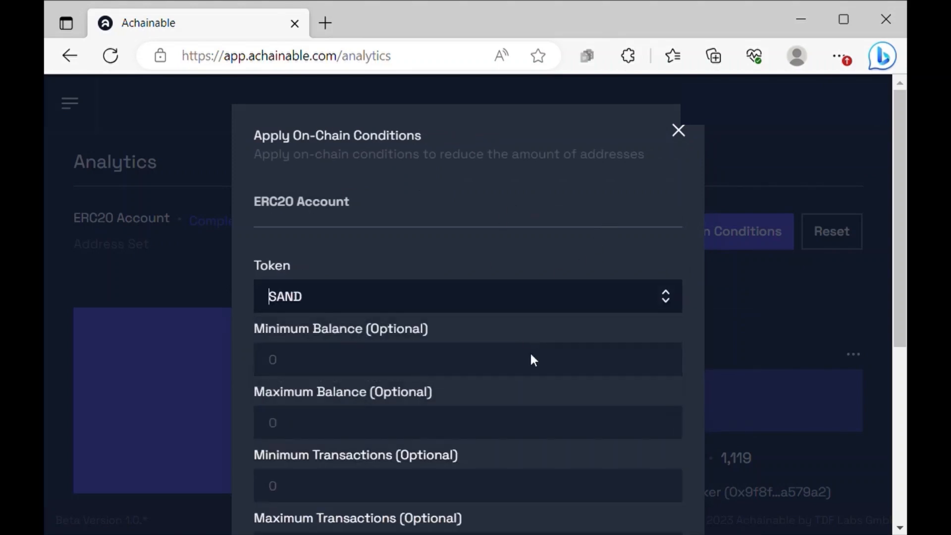
Set the SAND condition's minimum balance to 1 and apply it to the address set.
left_click(534, 358)
type("1")
scroll(554, 248, "down", 6)
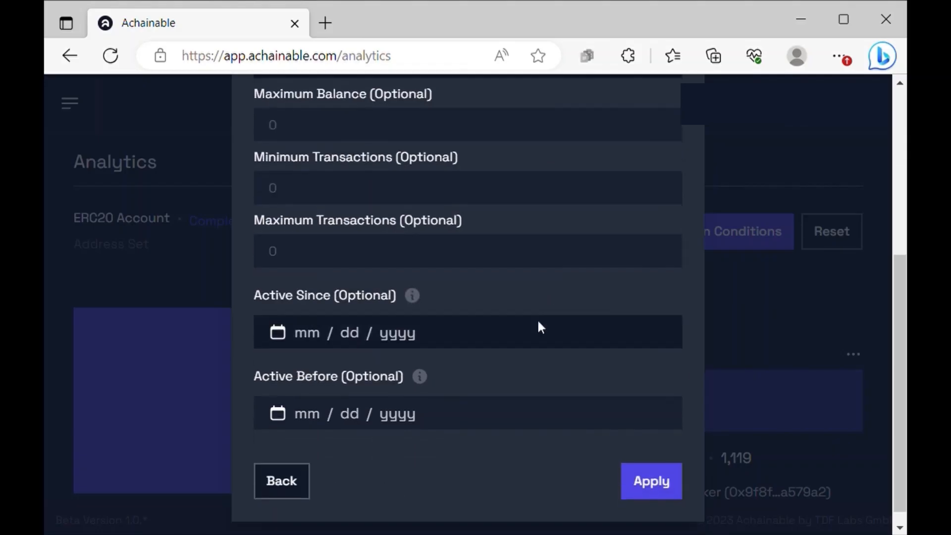
left_click(652, 477)
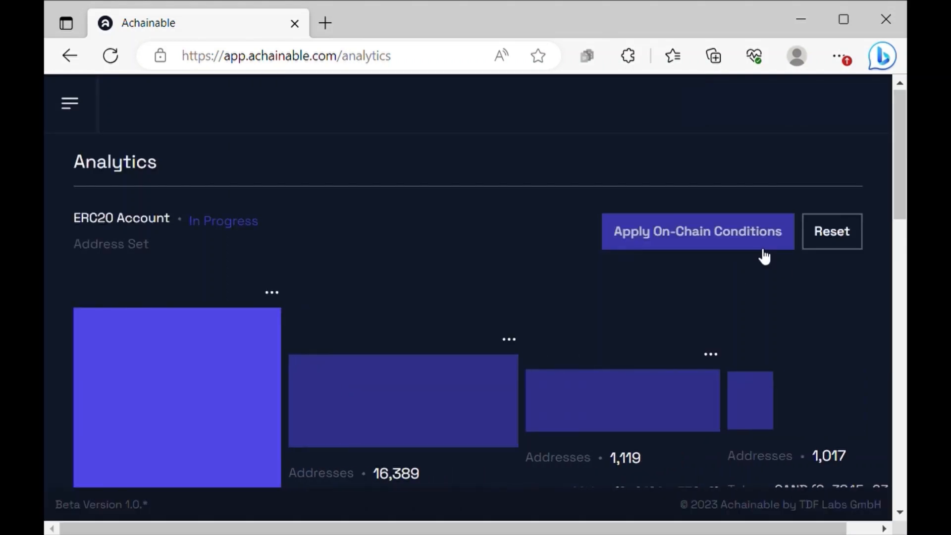
Select the SAND block in the chart and examine the stacked conditions and the table of matching addresses with their UNI balances.
left_click(774, 397)
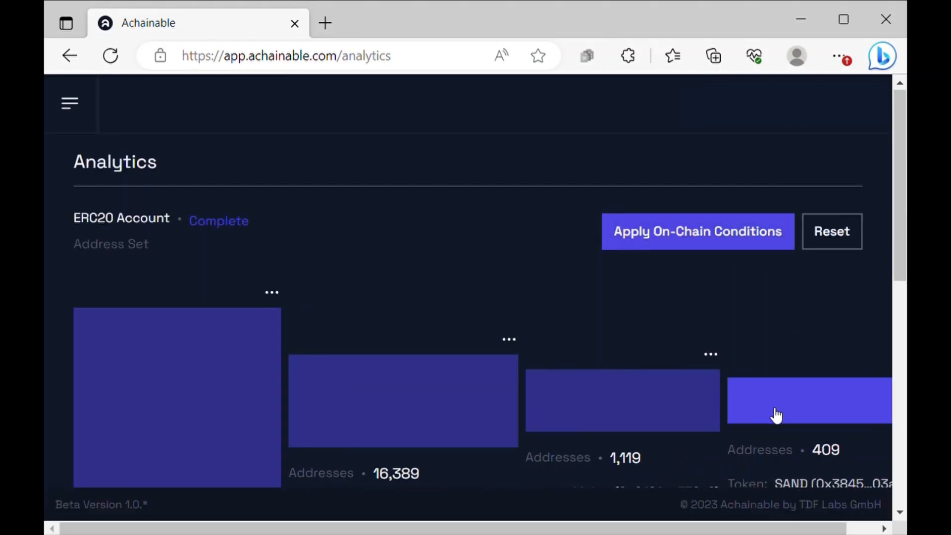
scroll(679, 463, "down", 3)
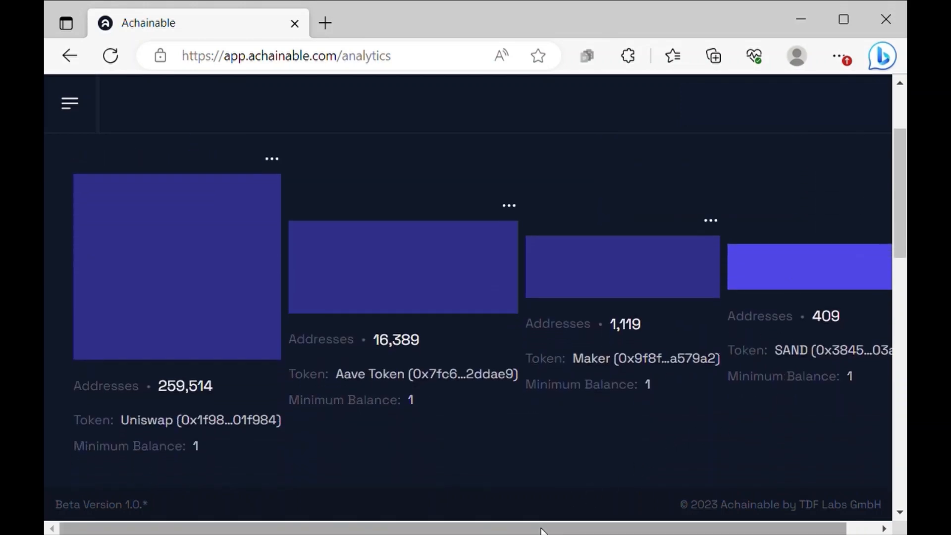
left_click_drag(543, 529, 670, 518)
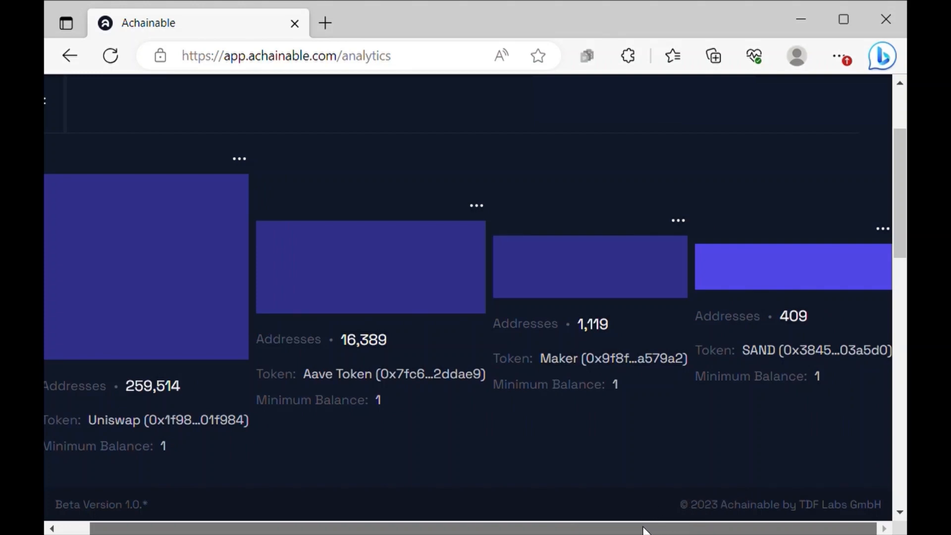
left_click_drag(574, 529, 463, 529)
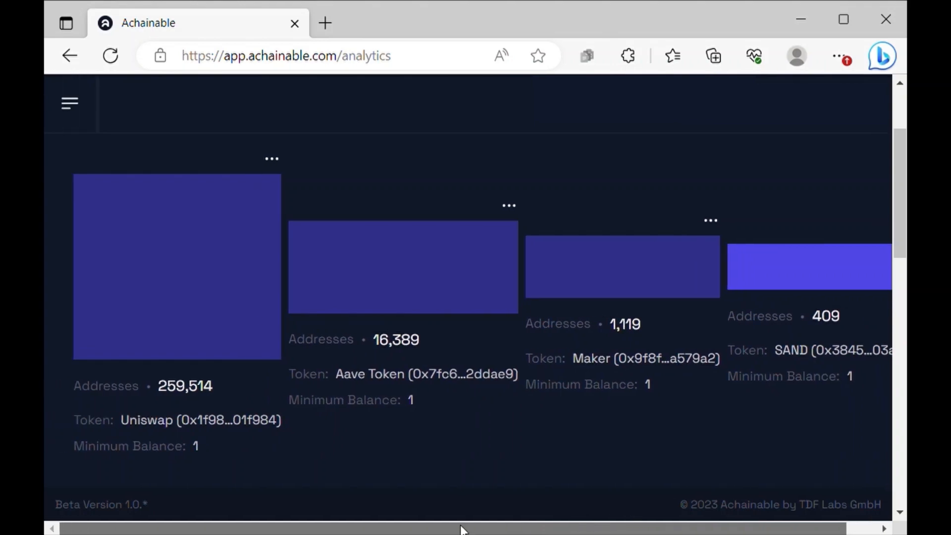
scroll(587, 428, "down", 5)
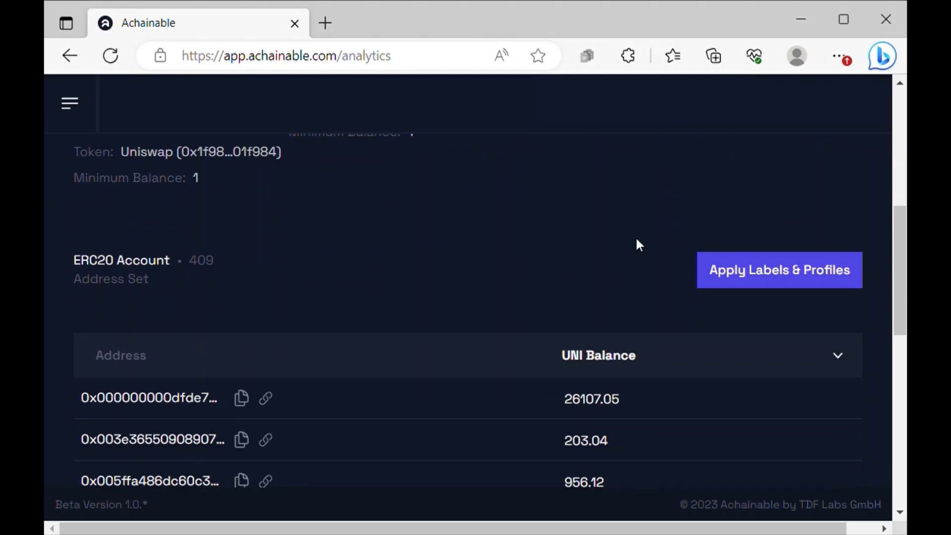
scroll(631, 237, "down", 4)
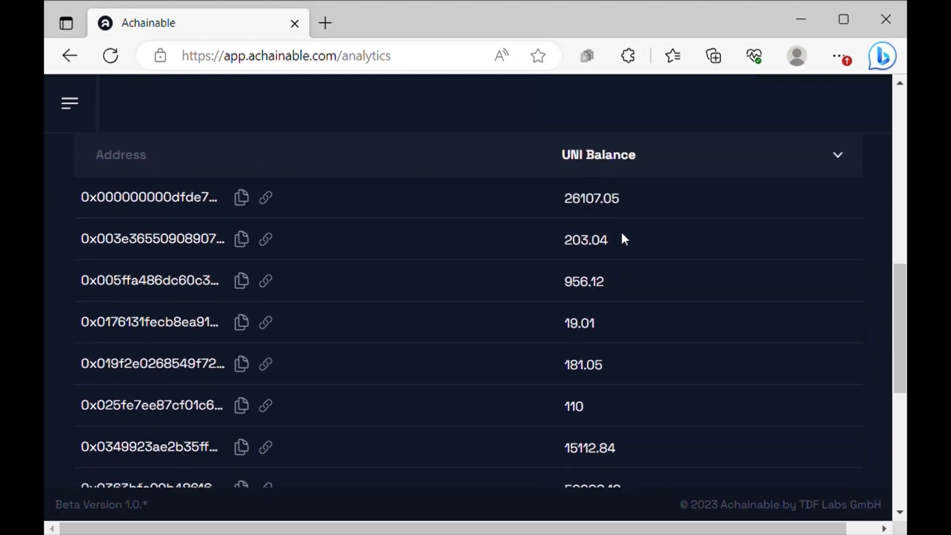
scroll(622, 235, "up", 1)
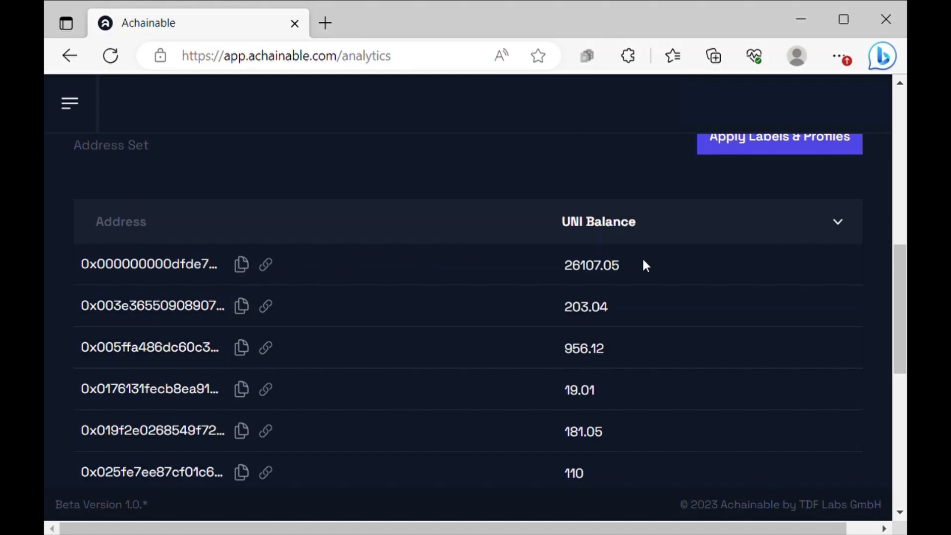
scroll(732, 302, "down", 5)
scroll(693, 317, "up", 6)
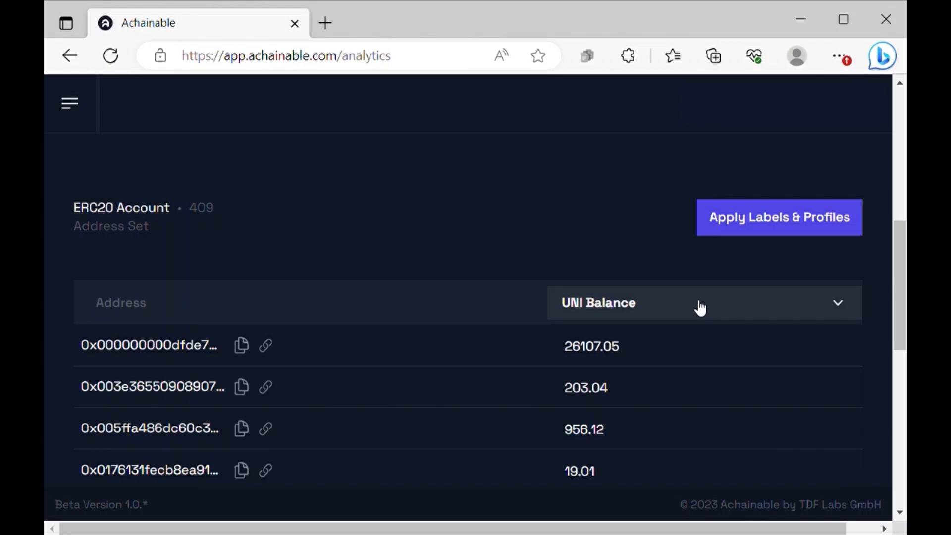
Switch the address table's balance column to SAND Balance, to AAVE Balance, and finally to MKR Balance.
left_click(708, 302)
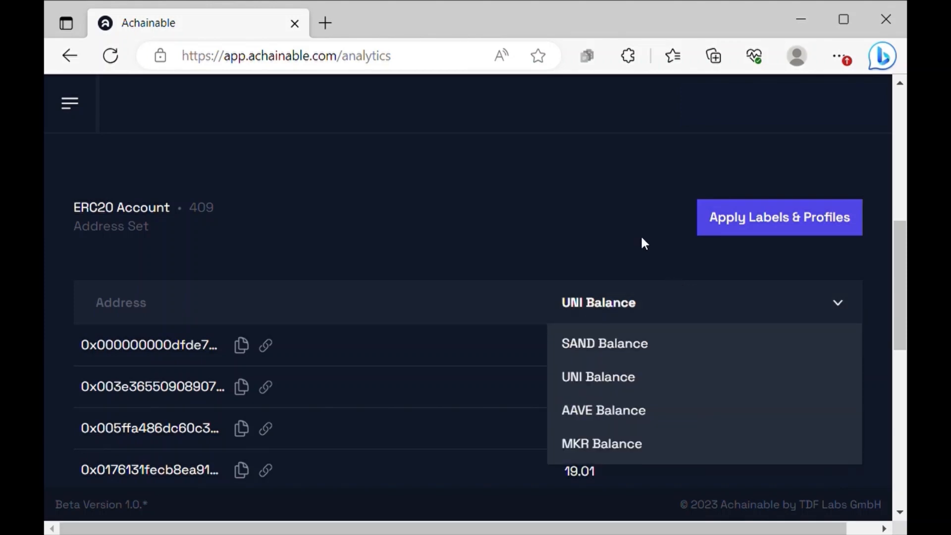
left_click(628, 358)
left_click(666, 312)
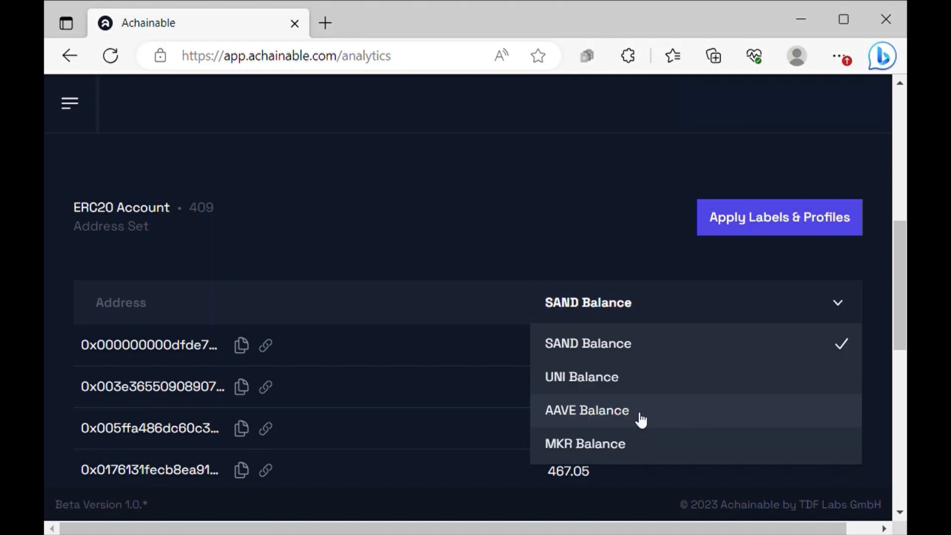
left_click(639, 410)
left_click(654, 305)
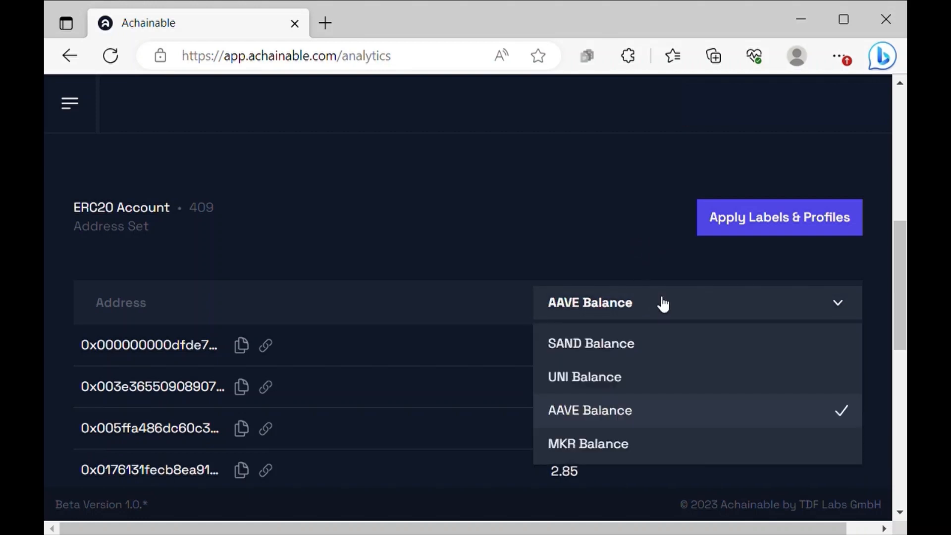
left_click(613, 450)
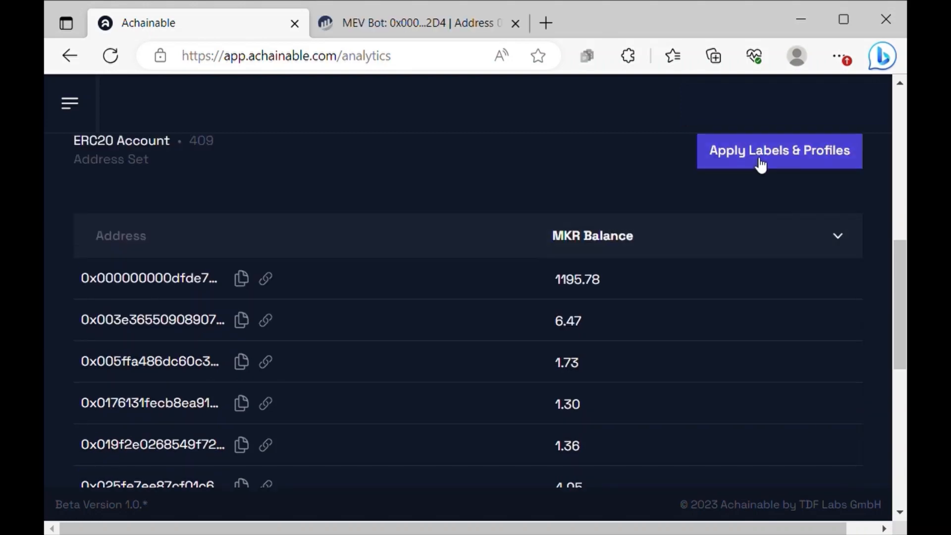
Start applying labels and profiles to the address set and search the label list for "eth".
left_click(757, 160)
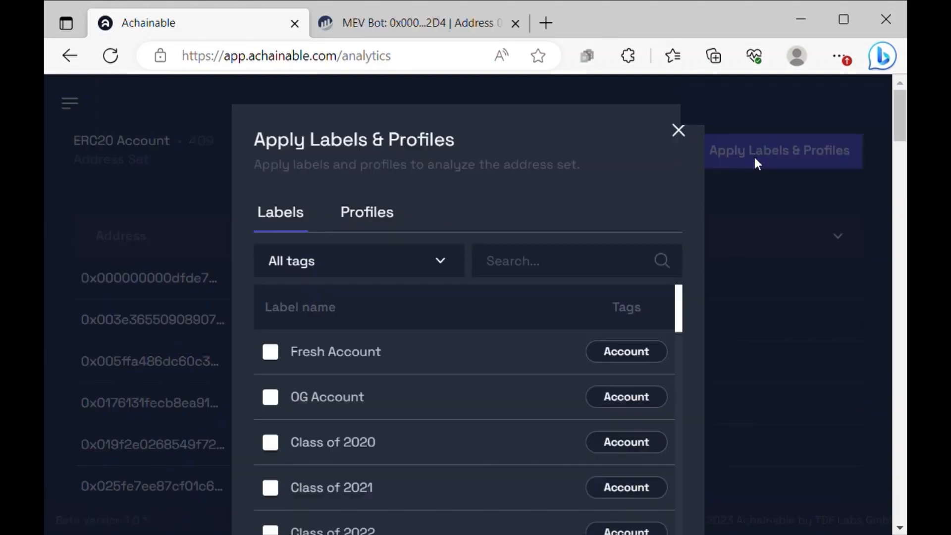
scroll(570, 237, "down", 5)
scroll(544, 193, "up", 3)
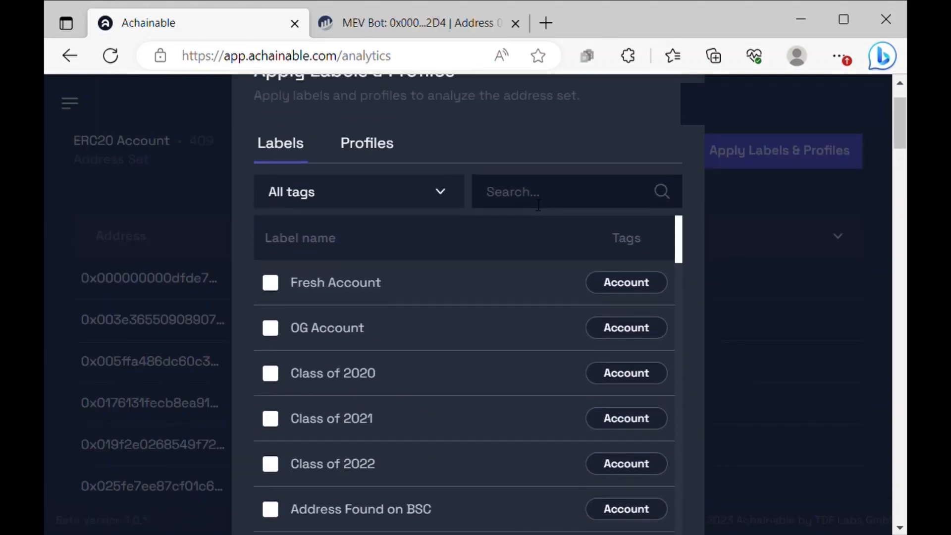
left_click(598, 193)
type("eth")
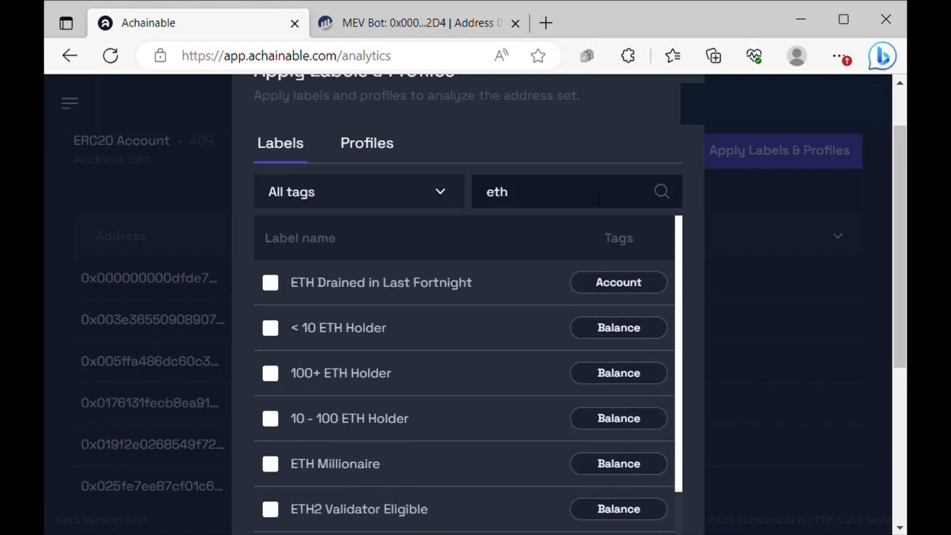
Select the 100+ ETH Holder and 100+ WETH Holder labels and apply them to the address set.
scroll(397, 327, "down", 1)
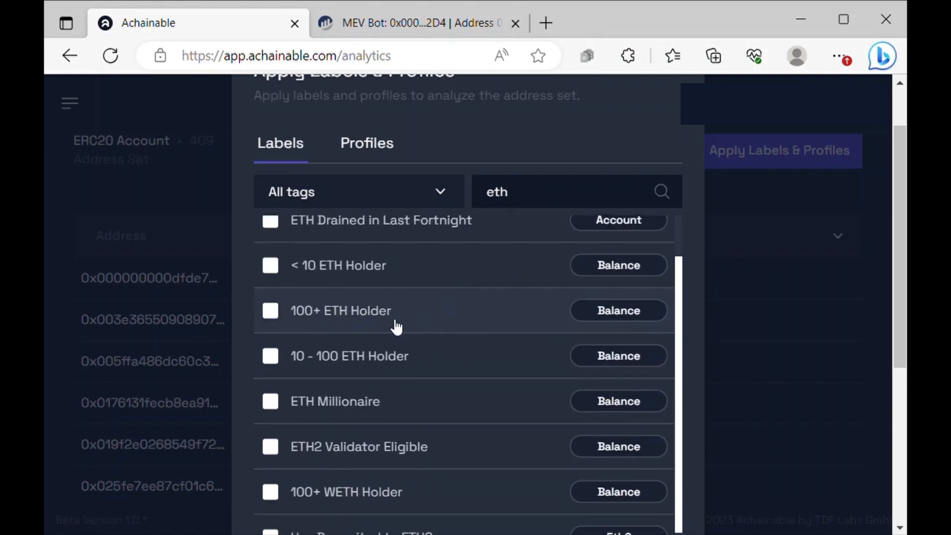
scroll(396, 326, "down", 1)
left_click(272, 248)
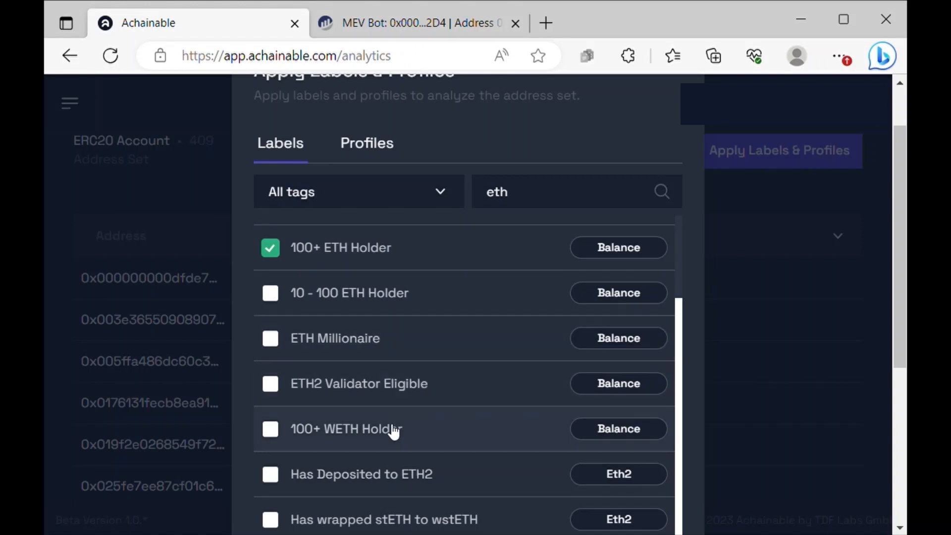
left_click(270, 430)
scroll(293, 347, "down", 5)
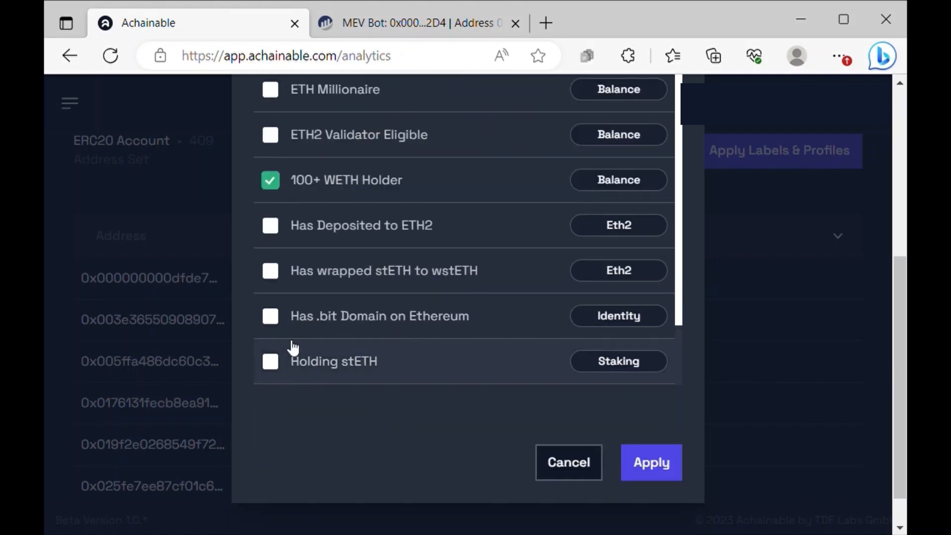
scroll(485, 335, "up", 5)
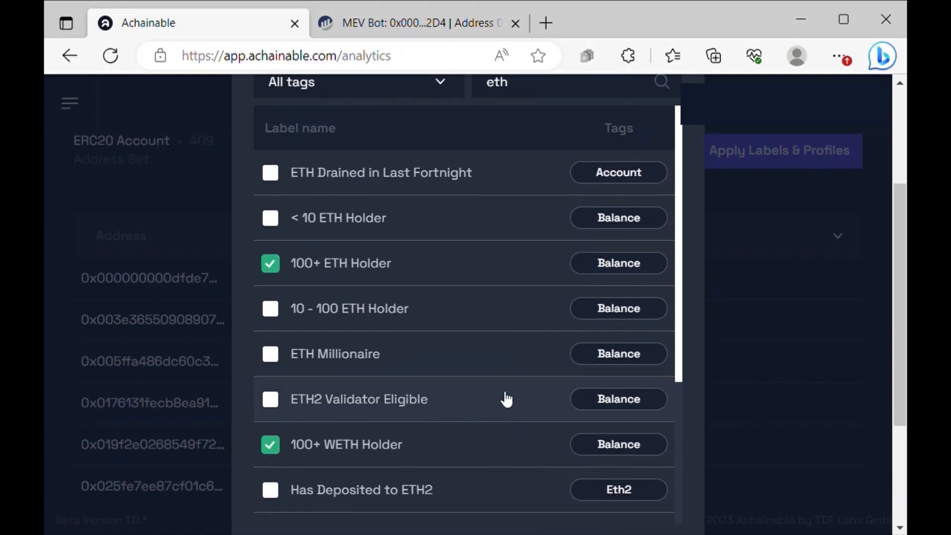
scroll(506, 398, "up", 3)
scroll(505, 396, "down", 3)
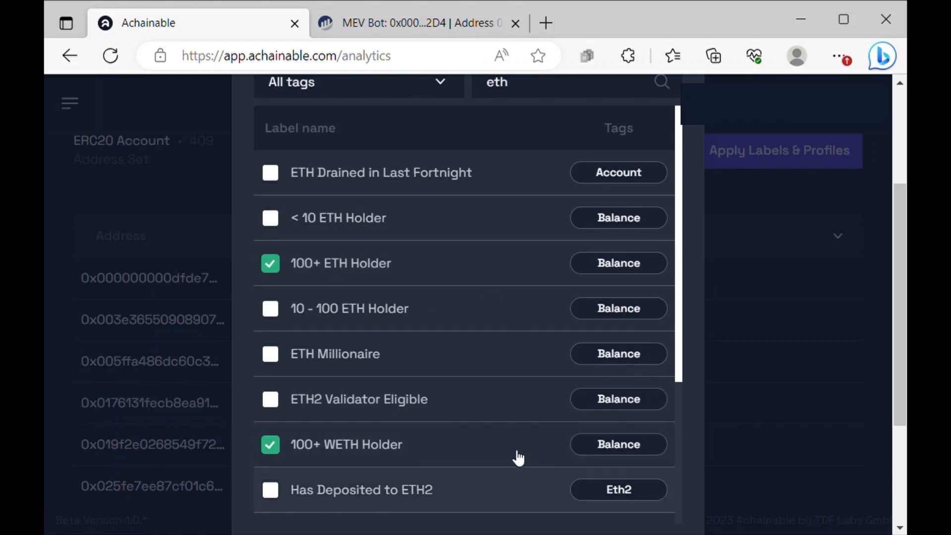
scroll(696, 384, "down", 4)
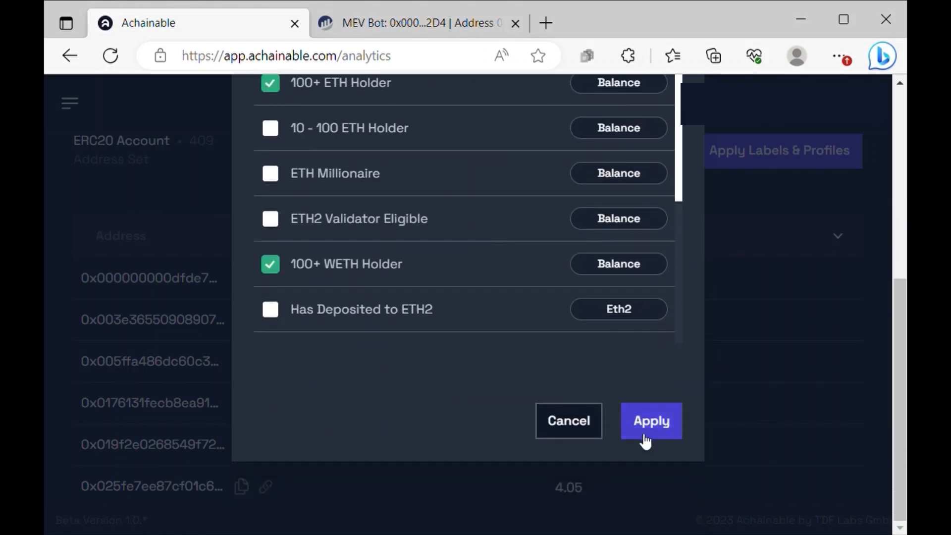
left_click(683, 411)
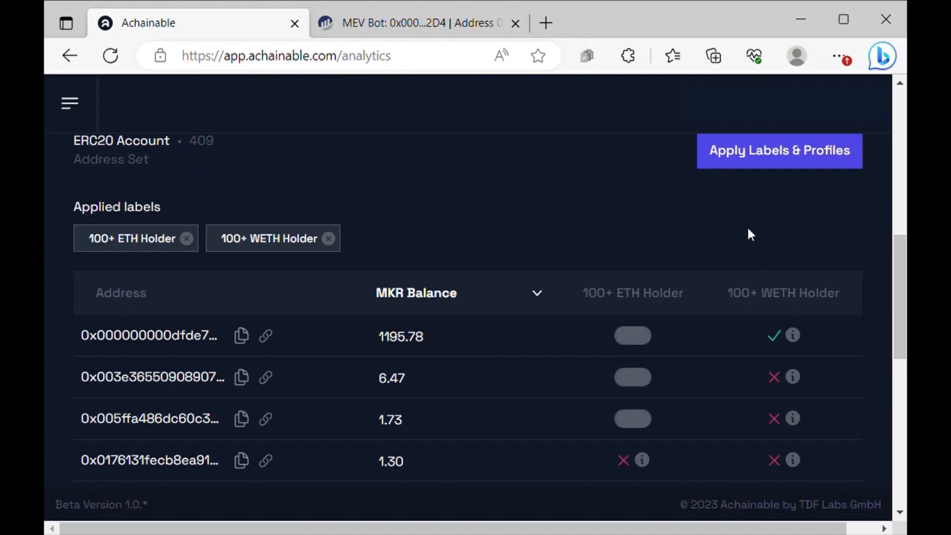
Examine the 100+ ETH Holder and 100+ WETH Holder label results for the addresses on the first three pages of the table.
scroll(817, 228, "down", 5)
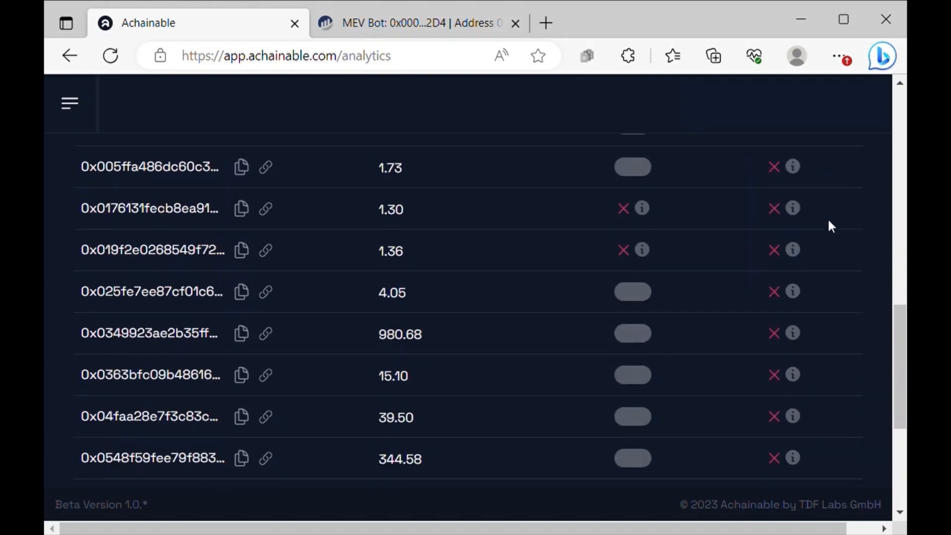
scroll(828, 223, "down", 5)
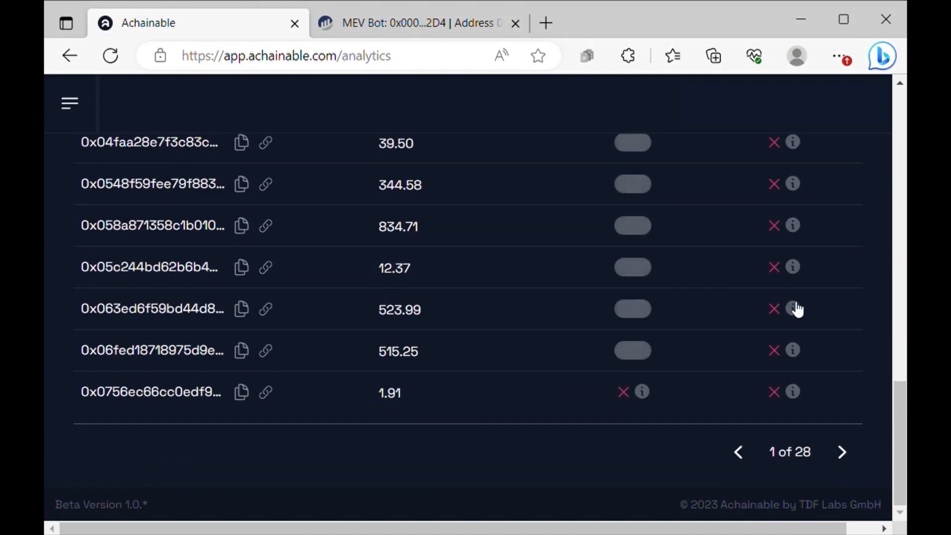
scroll(850, 267, "up", 8)
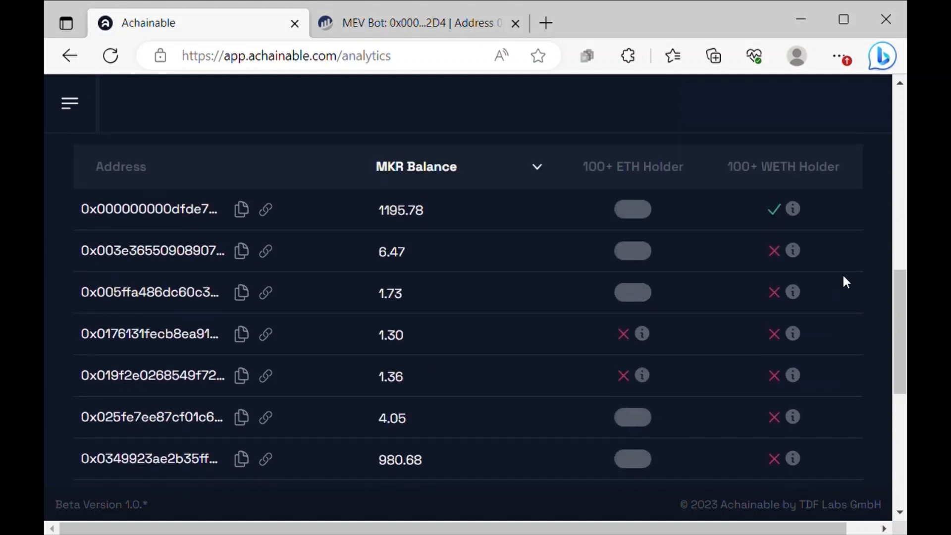
scroll(844, 277, "up", 2)
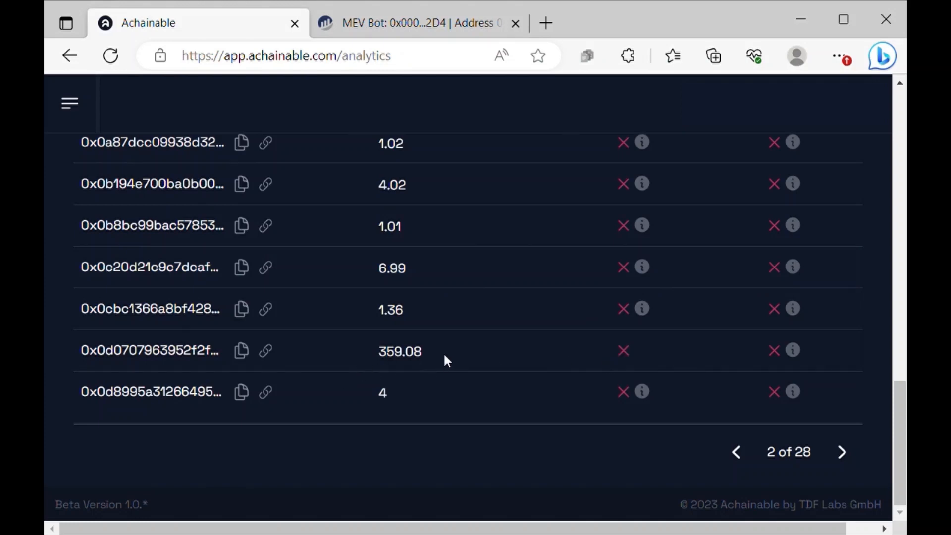
scroll(601, 353, "up", 8)
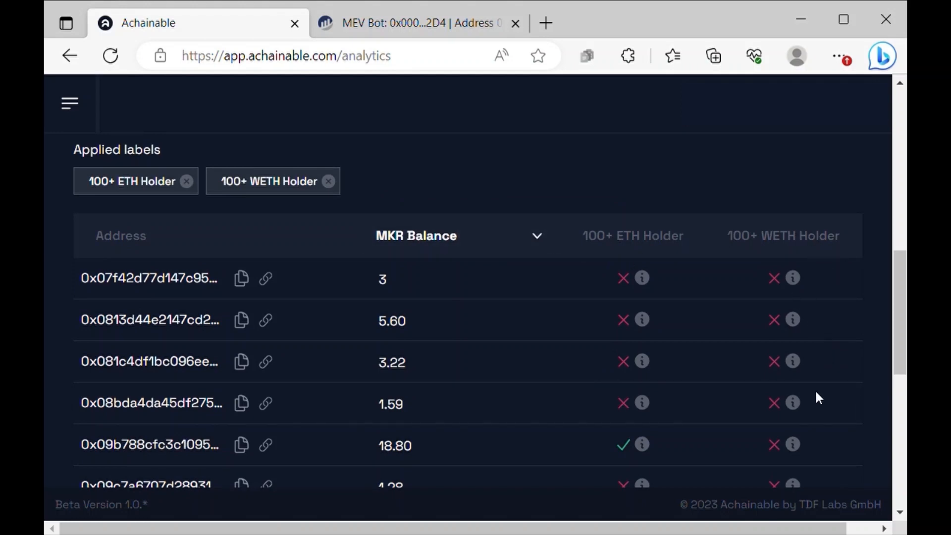
scroll(818, 398, "down", 8)
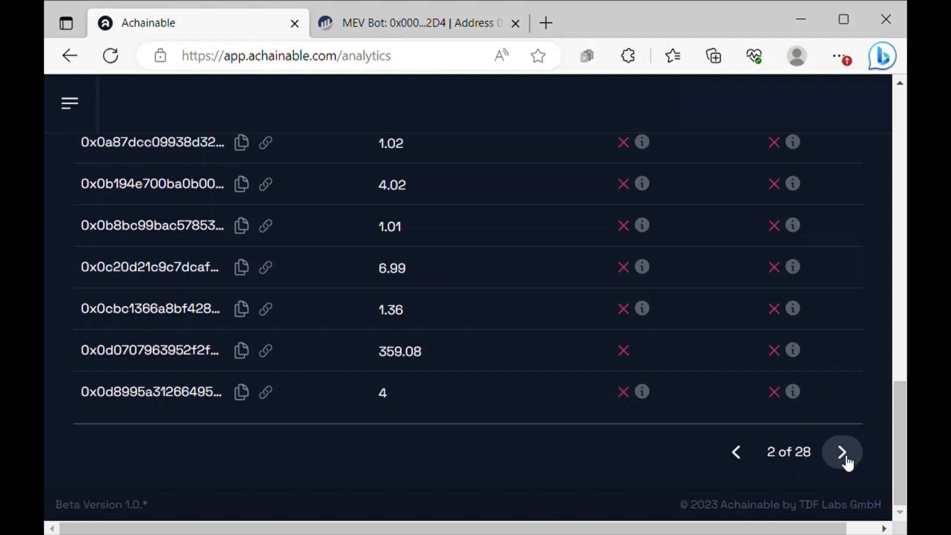
left_click(842, 452)
scroll(852, 389, "up", 5)
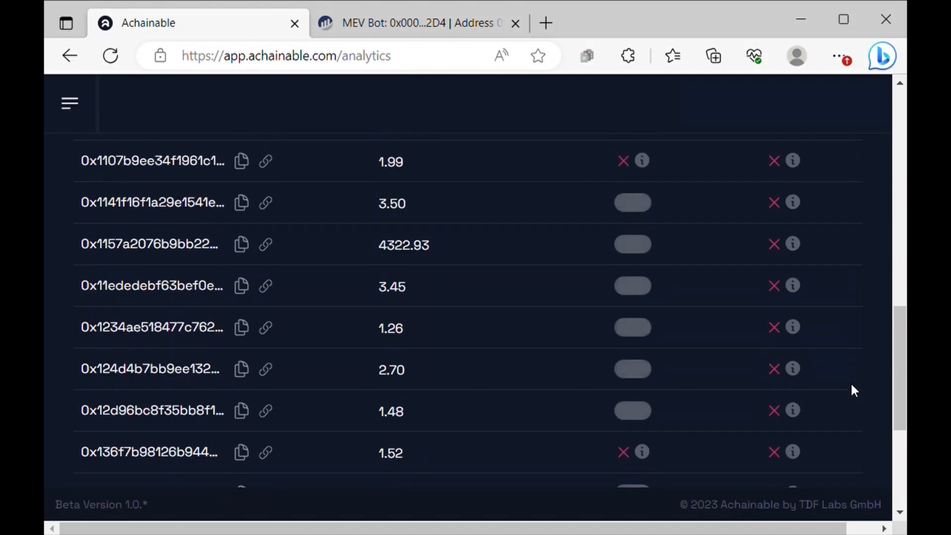
scroll(851, 382, "up", 5)
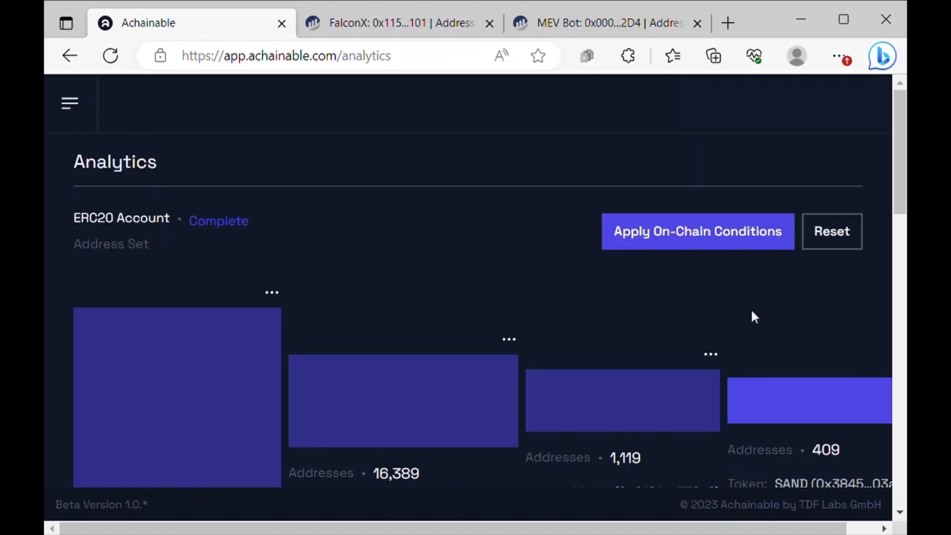